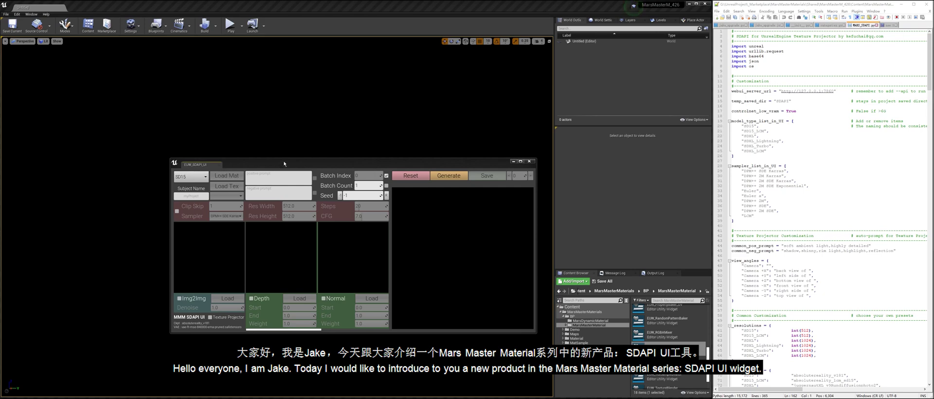
pyautogui.moveTo(285, 164); pyautogui.dragTo(288, 149)
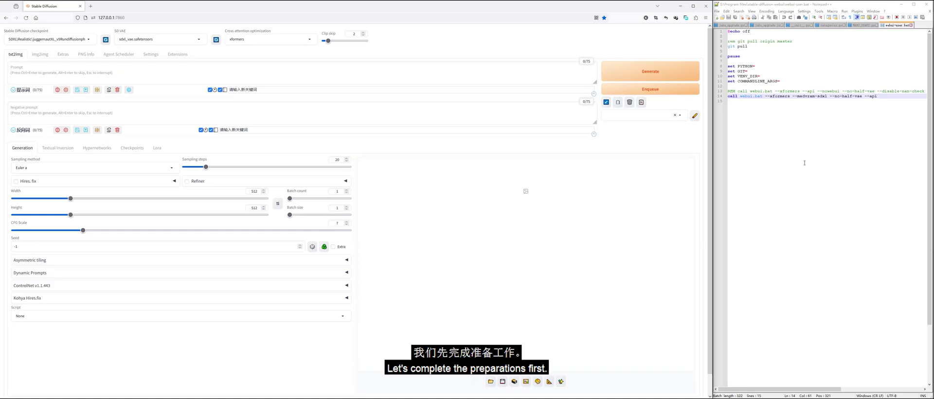
# Step: Check the --api argument in the webui-user.bat launch command and close the Stable Diffusion web page
pyautogui.moveTo(878, 96); pyautogui.dragTo(865, 97)
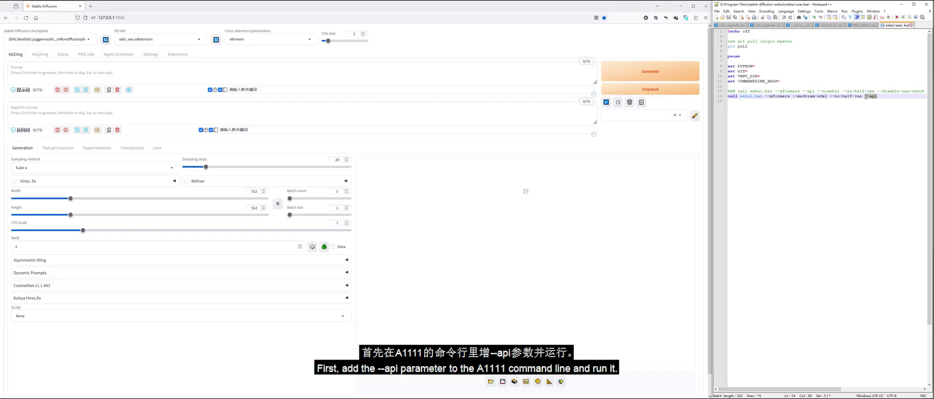
pyautogui.click(884, 97)
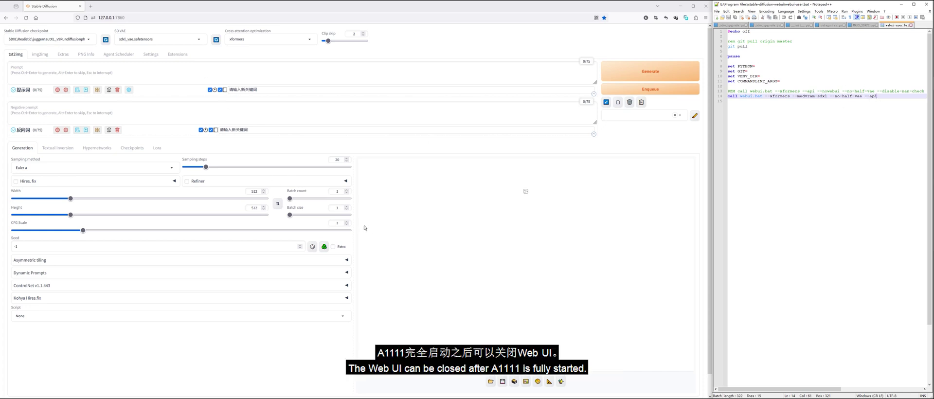
pyautogui.click(702, 6)
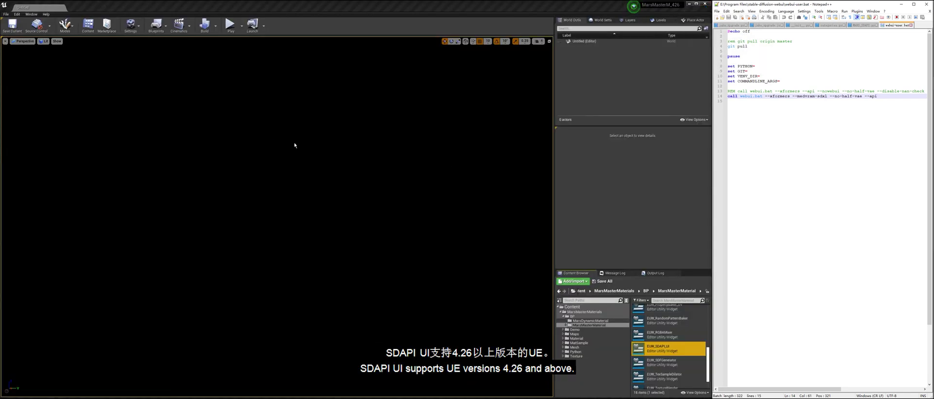
# Step: Search the plugin browser for "python" and check whether the Python Editor Script Plugin is enabled
pyautogui.click(130, 25)
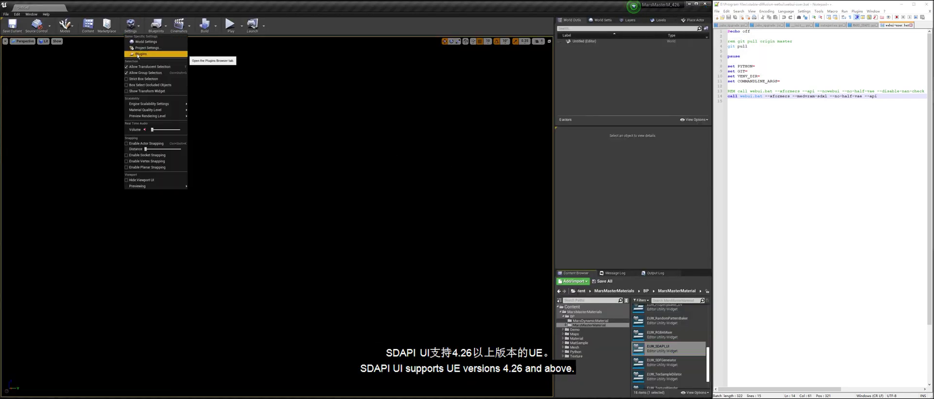
pyautogui.click(153, 52)
pyautogui.click(399, 70)
pyautogui.write('python')
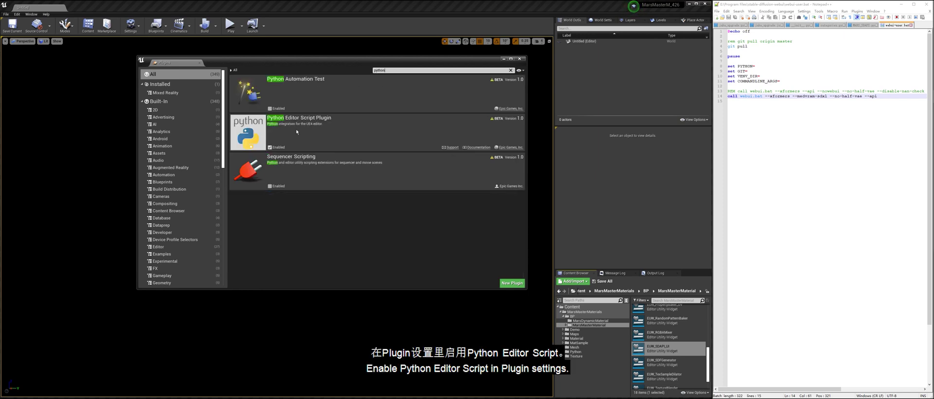
pyautogui.click(520, 58)
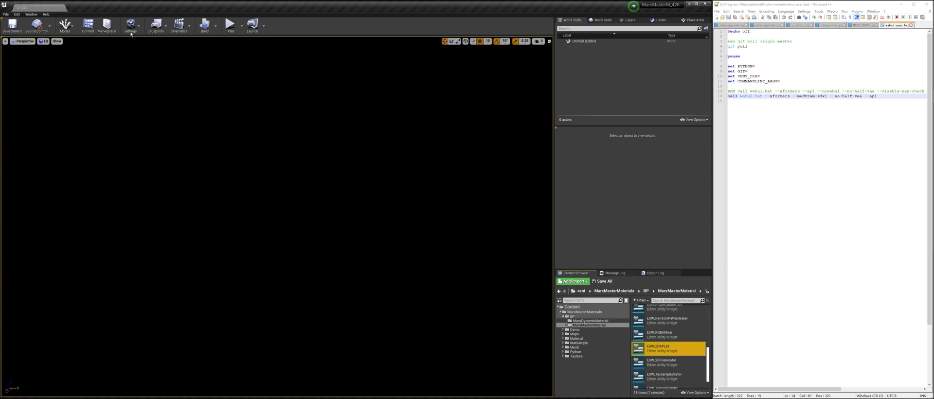
# Step: Point the Python plugin's additional path in the project settings to the Python folder inside Content/MarsMasterMaterials
pyautogui.click(130, 25)
pyautogui.click(148, 49)
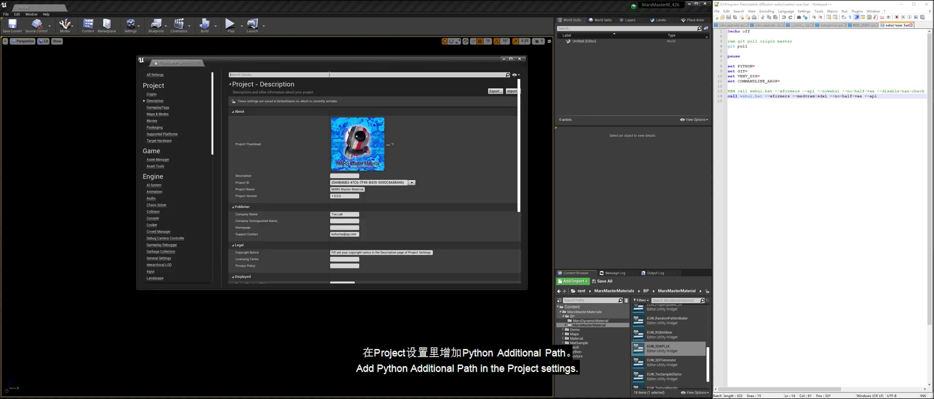
pyautogui.click(329, 74)
pyautogui.write('python')
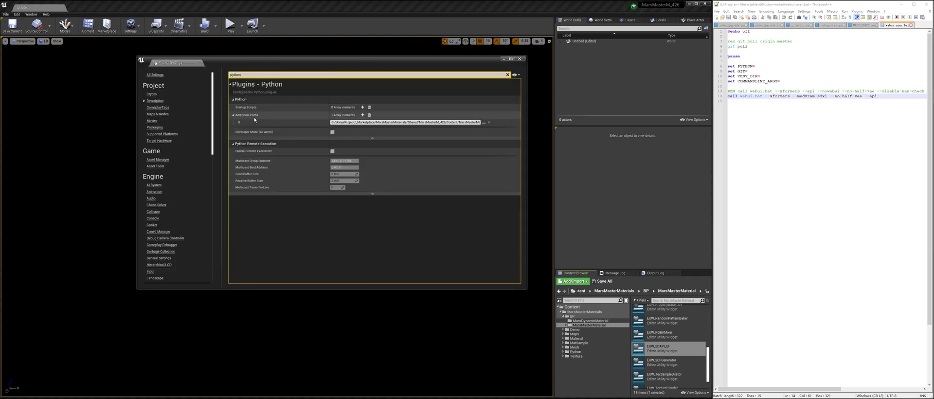
pyautogui.click(483, 122)
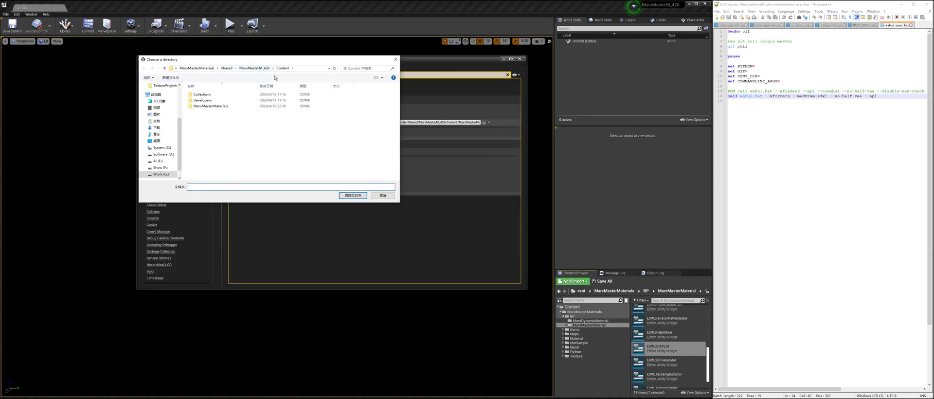
pyautogui.doubleClick(216, 107)
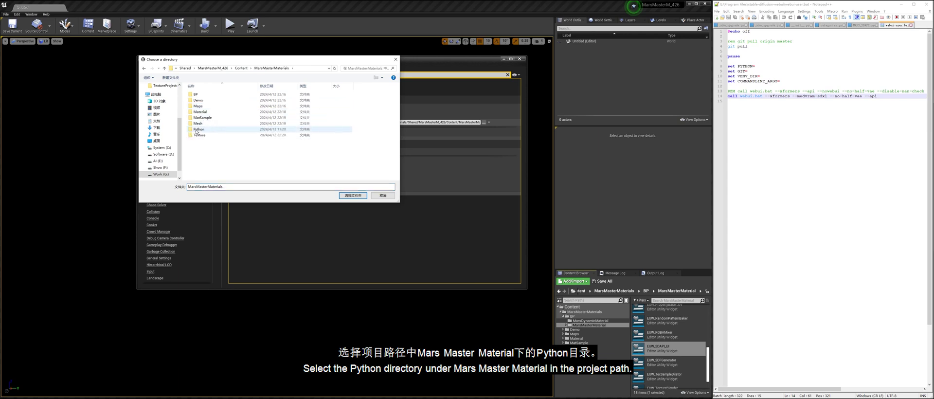
pyautogui.doubleClick(202, 130)
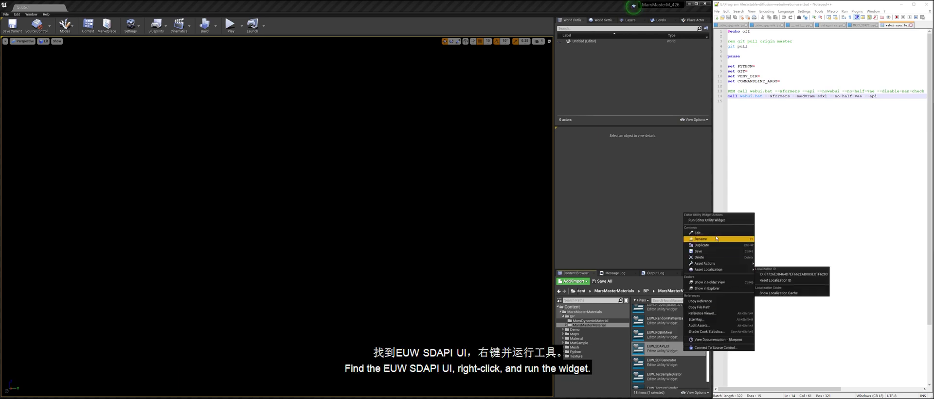
# Step: Run the EUW_SDAPI_UI editor utility widget and review its model preset list alongside the MARS SDAPI Python file
pyautogui.click(710, 224)
pyautogui.moveTo(442, 151); pyautogui.dragTo(440, 141)
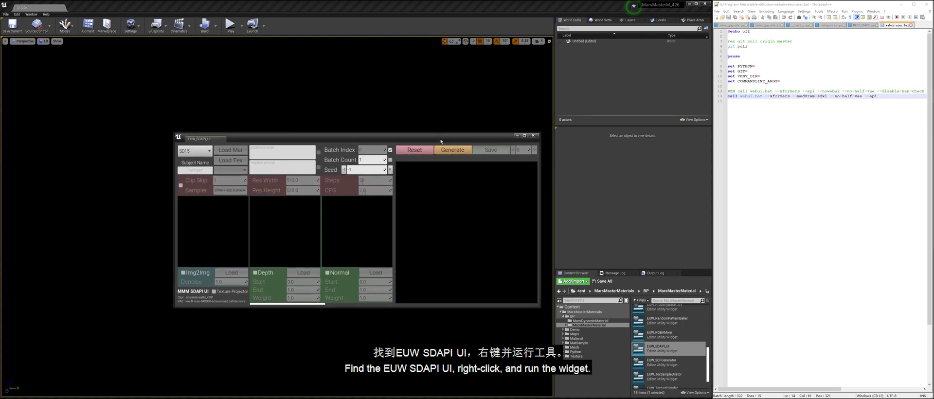
pyautogui.click(194, 151)
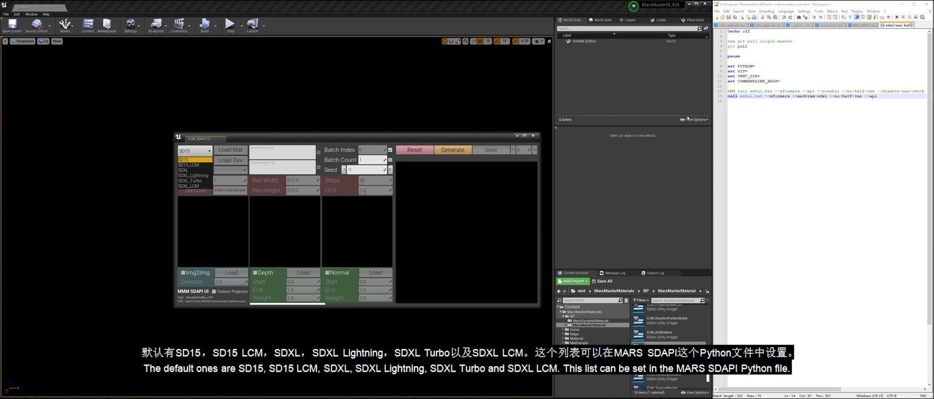
pyautogui.click(864, 25)
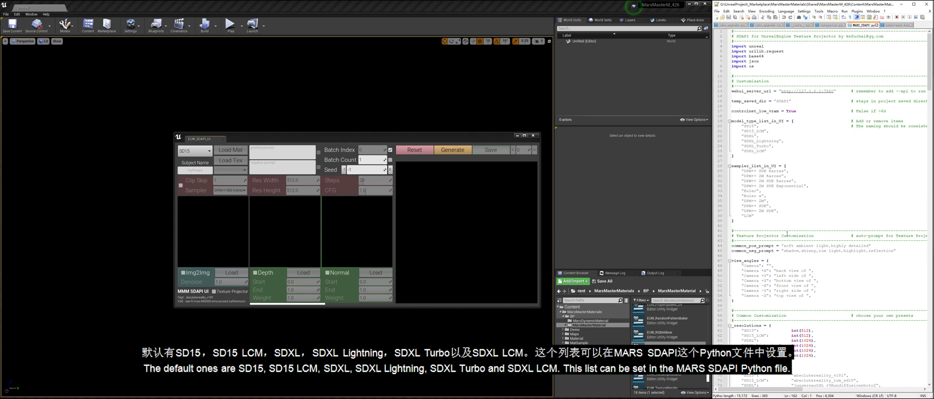
# Step: Enter the subject name "Doggy" and the positive prompt "1 dog", and set a batch size of 2 instead of a batch count
pyautogui.click(205, 171)
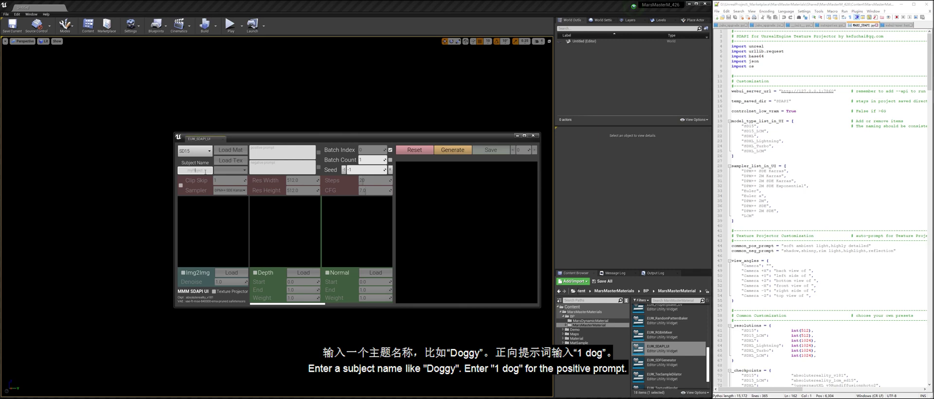
pyautogui.write('Doggy')
pyautogui.click(278, 150)
pyautogui.write('1 dog')
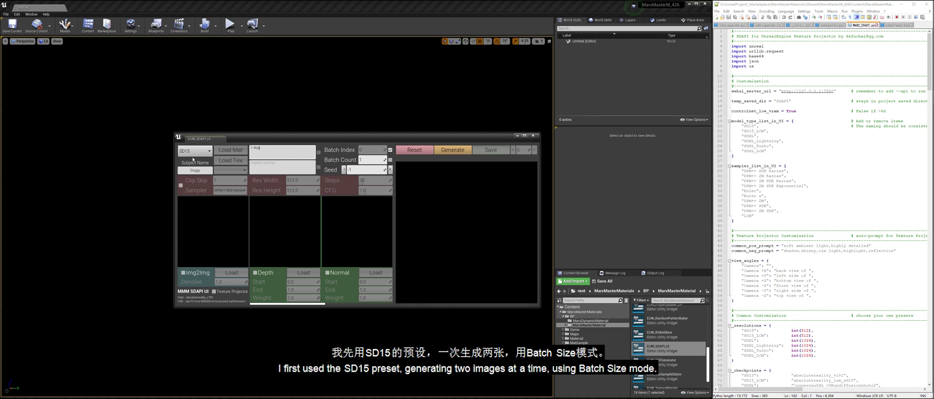
pyautogui.click(372, 161)
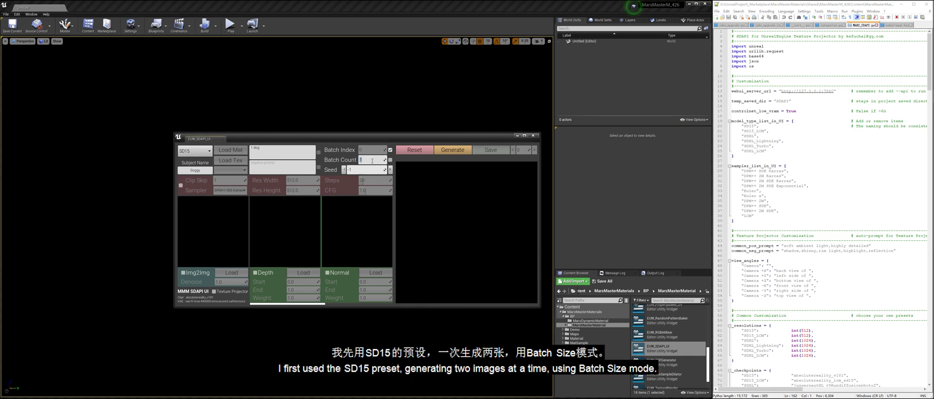
pyautogui.click(390, 159)
# Step: Enable the custom parameters with 10 steps and the Euler a sampler
pyautogui.click(181, 185)
pyautogui.click(379, 180)
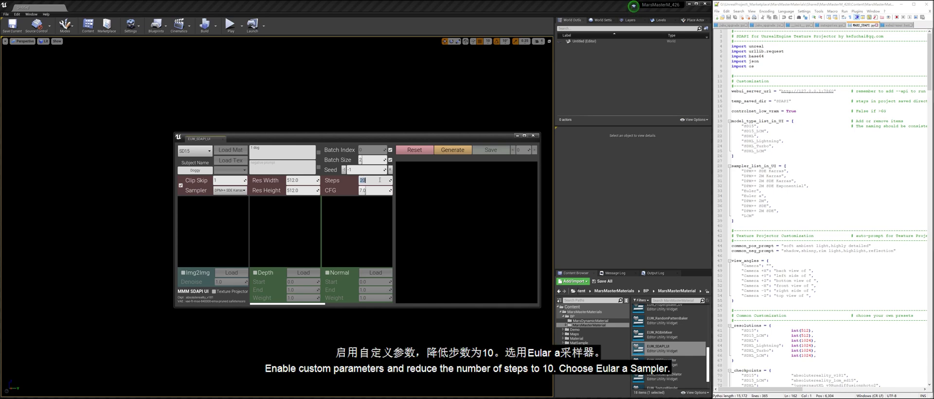
pyautogui.press('Return')
pyautogui.click(238, 190)
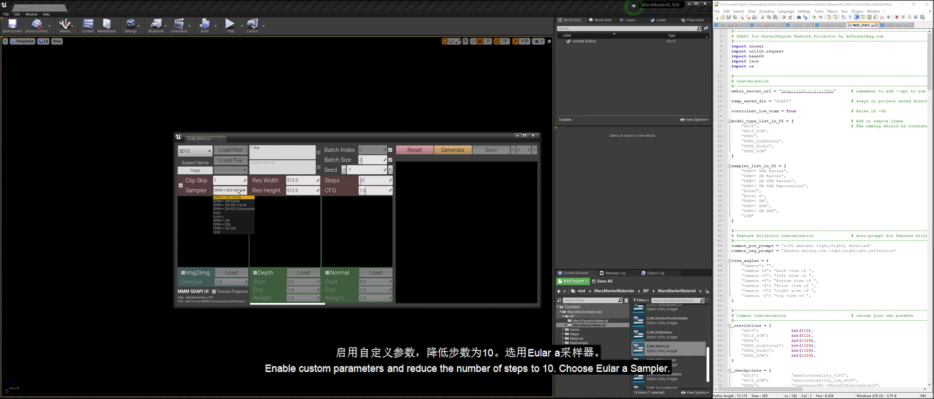
pyautogui.click(227, 217)
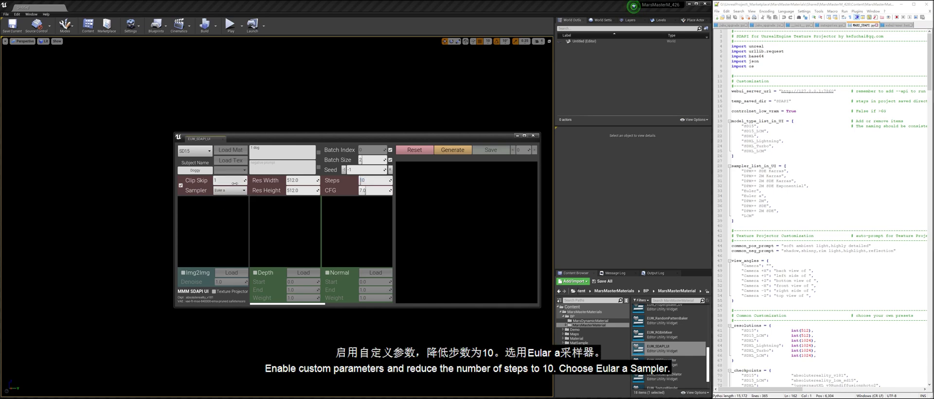
# Step: Generate the SD15 dog images and go back to the image at index 0
pyautogui.click(452, 150)
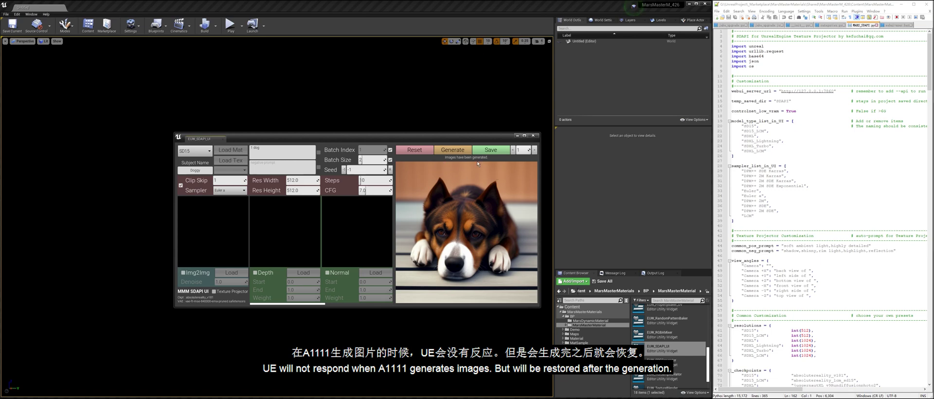
pyautogui.click(513, 152)
pyautogui.click(513, 152)
pyautogui.click(513, 150)
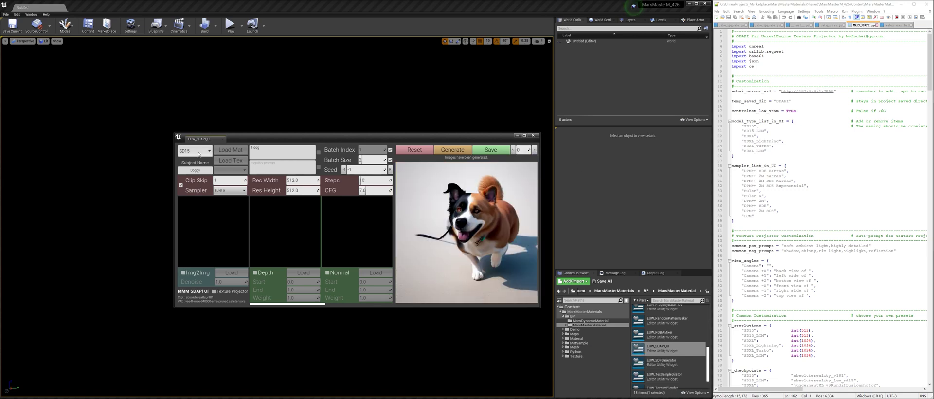
# Step: Switch the model preset to SDXL, reload its default parameters, and set the custom steps to 10
pyautogui.click(195, 151)
pyautogui.click(195, 171)
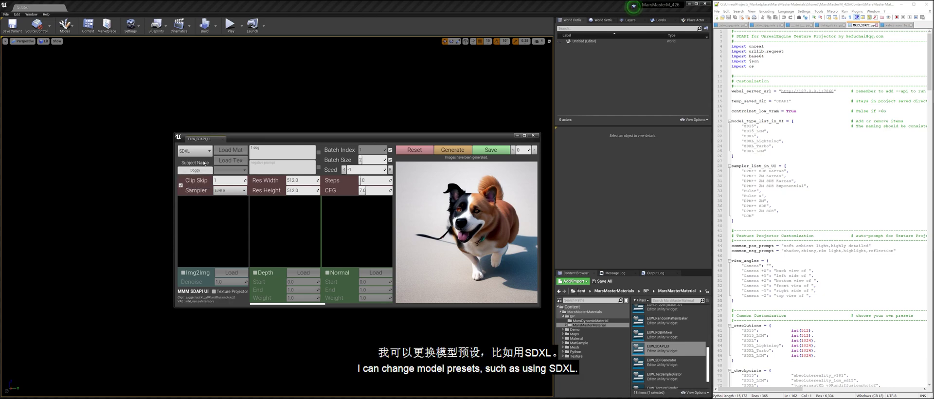
pyautogui.click(181, 185)
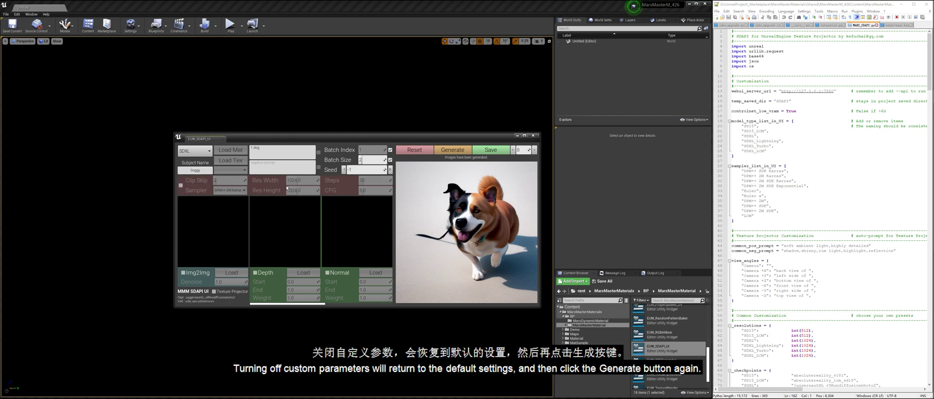
pyautogui.click(181, 185)
pyautogui.click(373, 181)
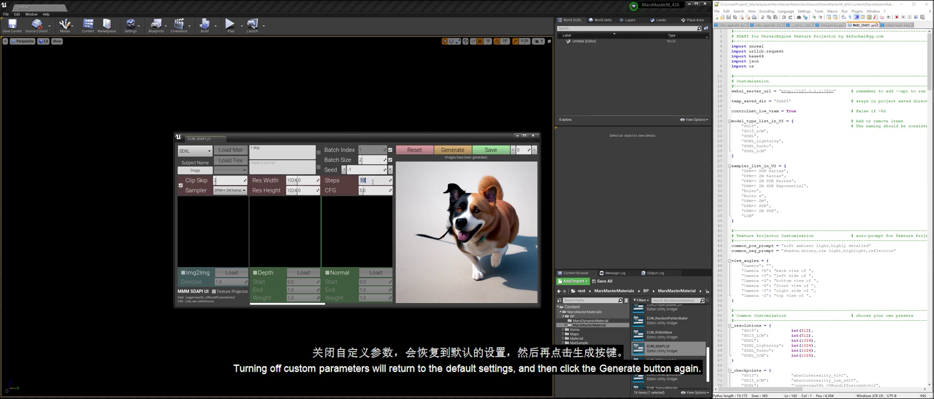
# Step: Generate the SDXL dog images and browse through all the generated results, ending on index 2
pyautogui.click(452, 149)
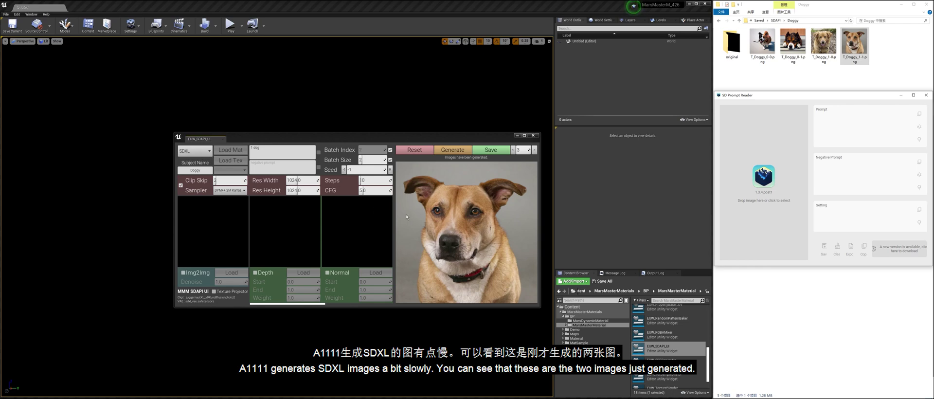
pyautogui.click(514, 152)
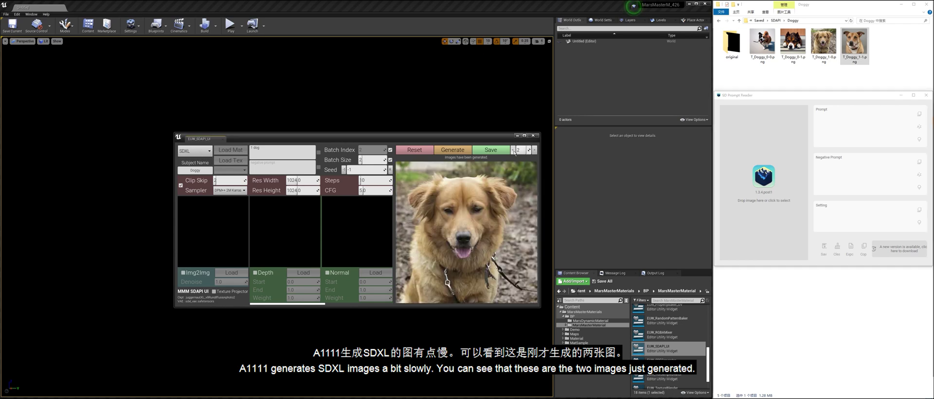
pyautogui.click(534, 151)
pyautogui.click(512, 151)
pyautogui.click(512, 152)
pyautogui.click(512, 152)
pyautogui.click(534, 150)
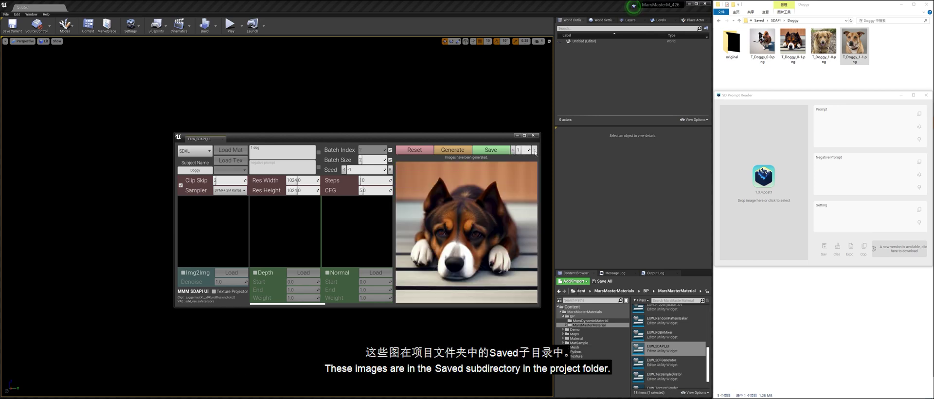
pyautogui.click(534, 151)
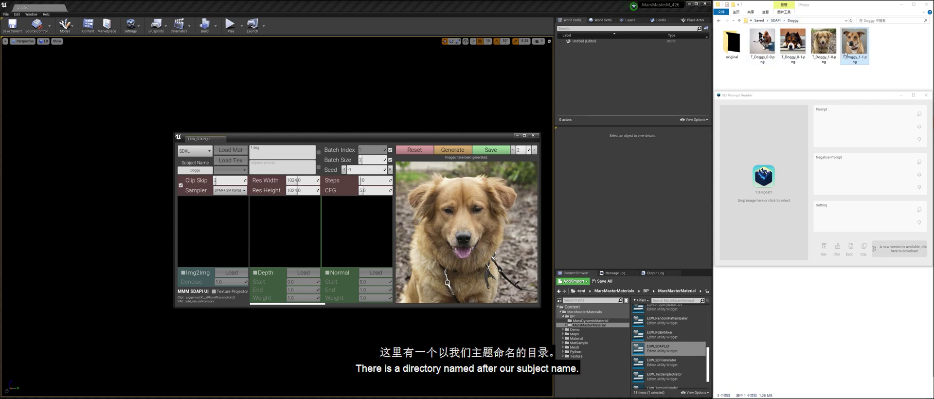
# Step: Inspect the generation data of T_Doggy_1-1.png and T_Doggy_0-1.png in SD Prompt Reader
pyautogui.moveTo(855, 44); pyautogui.dragTo(769, 154)
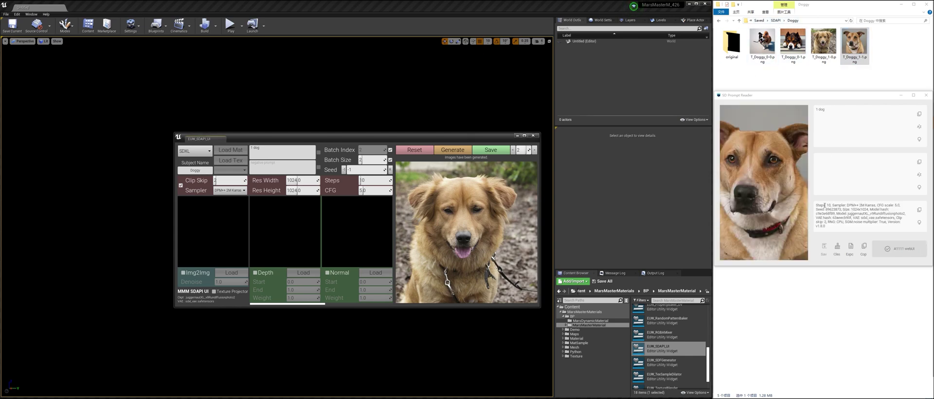
pyautogui.moveTo(793, 43); pyautogui.dragTo(890, 210)
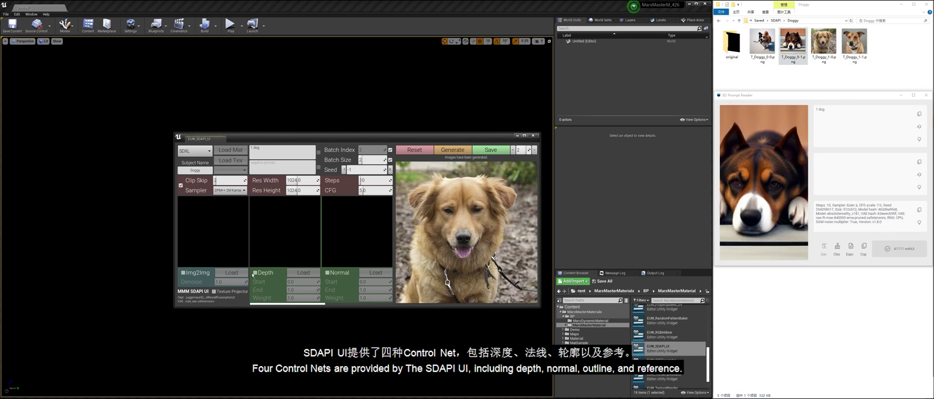
# Step: Look through the ControlNet sections of the SDAPI widget, from Depth and Normal to Outline and Reference
pyautogui.scroll(-3, 334, 291)
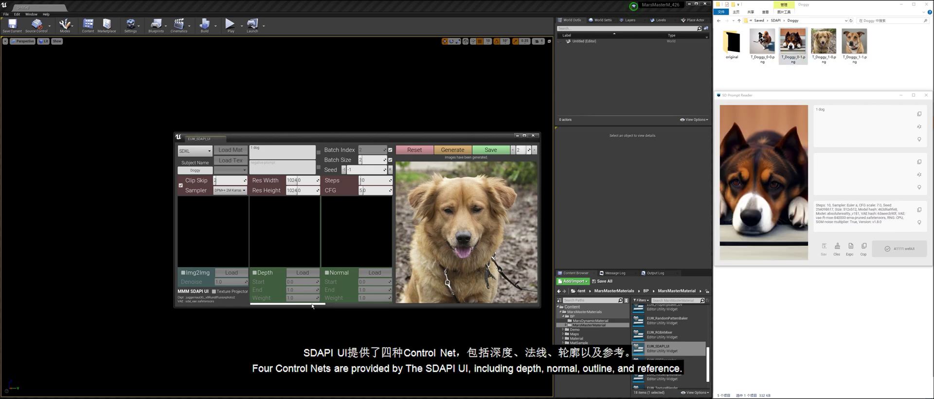
pyautogui.moveTo(343, 304); pyautogui.dragTo(365, 267)
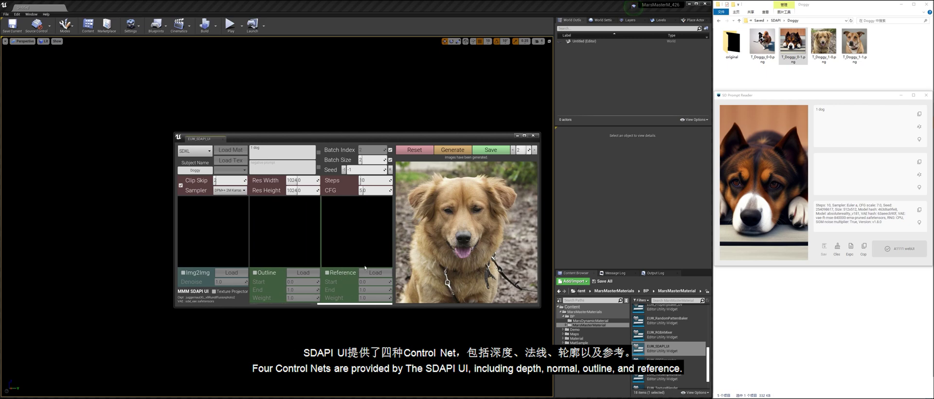
pyautogui.moveTo(349, 307); pyautogui.dragTo(281, 310)
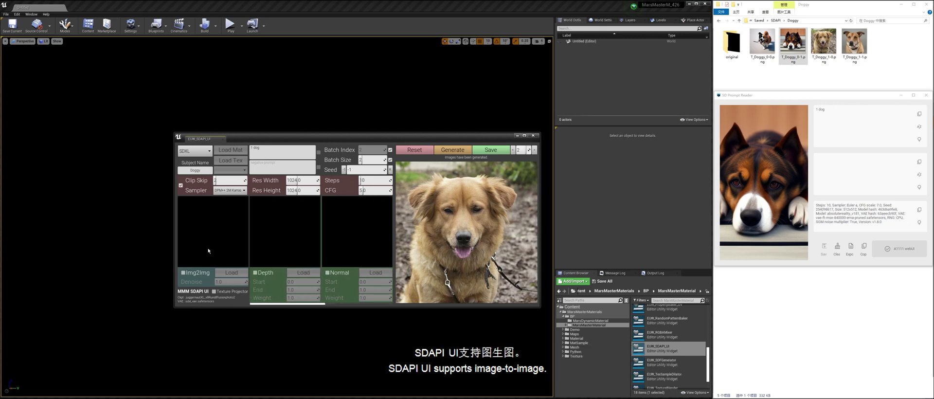
# Step: Browse back through the generated dog images and save the one at index 2 as an asset
pyautogui.click(513, 150)
pyautogui.click(513, 150)
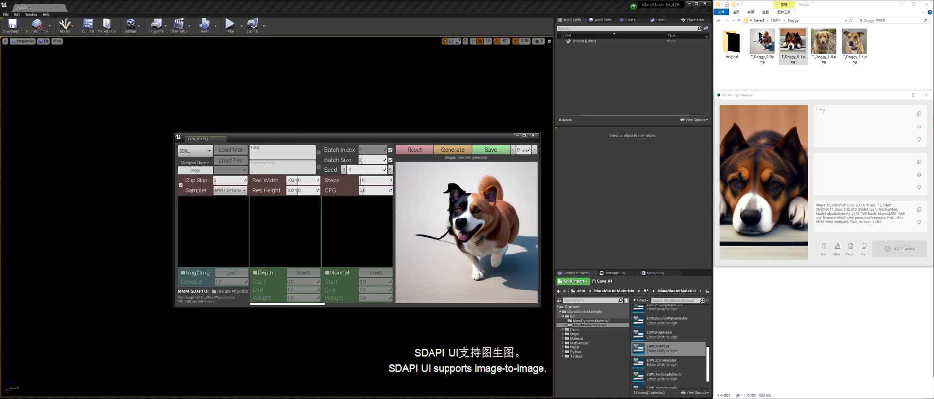
pyautogui.click(534, 150)
pyautogui.click(533, 150)
pyautogui.click(493, 150)
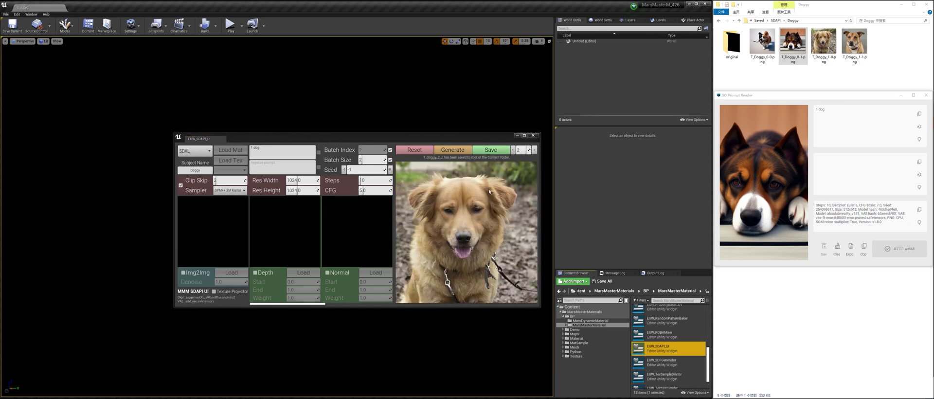
# Step: Open the saved texture T_Doggy_2_2 from the Content root folder, look at it and close its editor
pyautogui.click(579, 307)
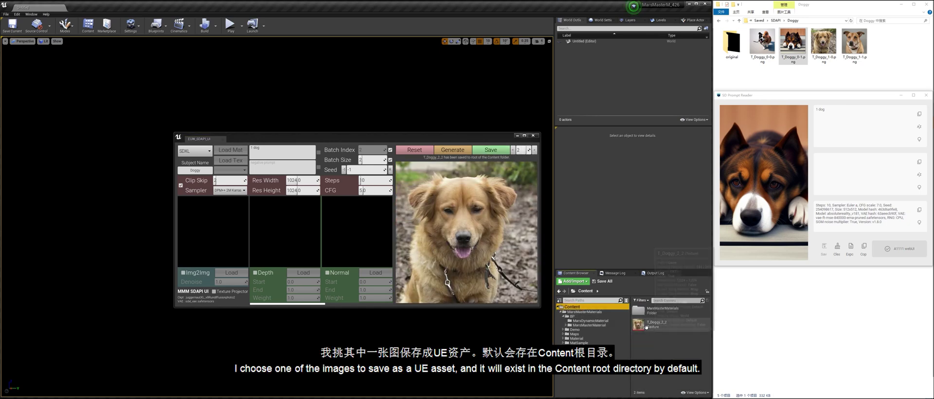
pyautogui.doubleClick(652, 324)
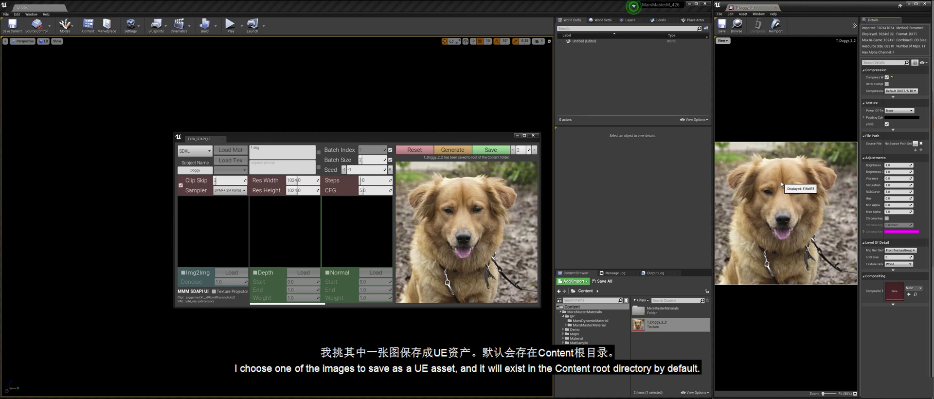
pyautogui.click(777, 7)
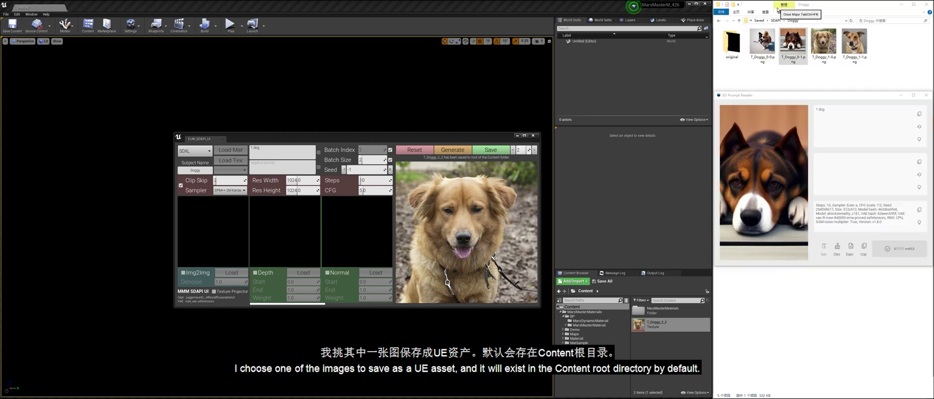
# Step: Enable Img2Img with the T_Doggy_2_2 texture loaded as its source image, and set Denoise to 0.5
pyautogui.click(187, 274)
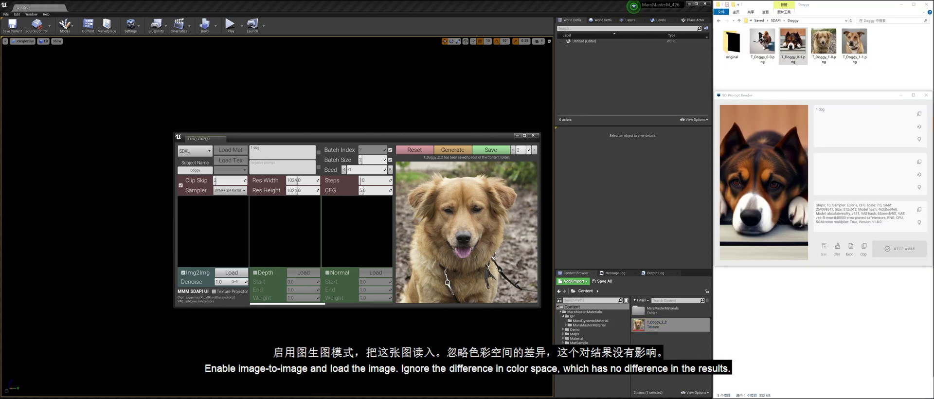
pyautogui.click(232, 273)
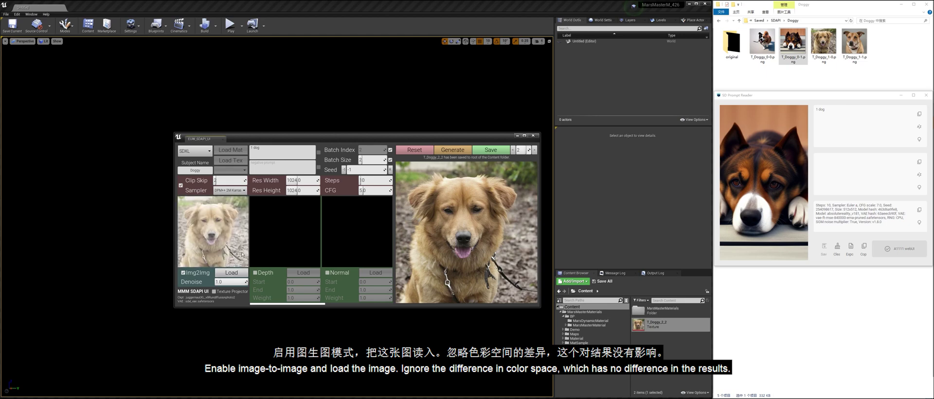
pyautogui.click(230, 282)
pyautogui.write('0.5')
# Step: Change the positive prompt to "1 cat", specify a random seed and generate the image-to-image results
pyautogui.click(254, 148)
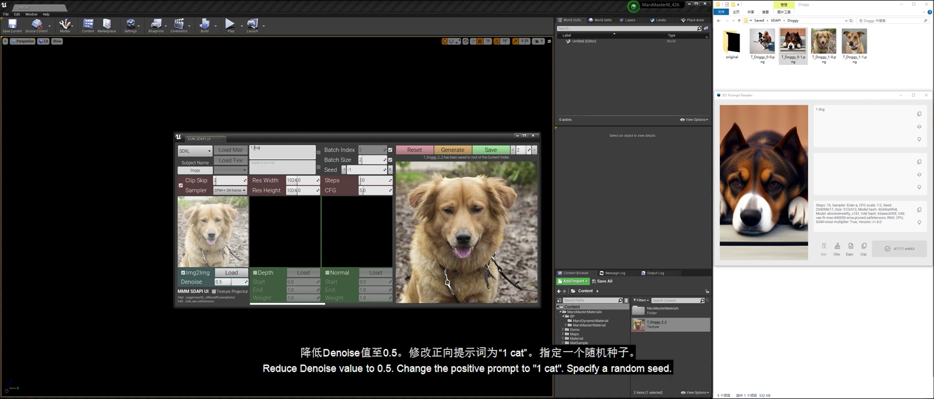
pyautogui.click(348, 150)
pyautogui.click(390, 169)
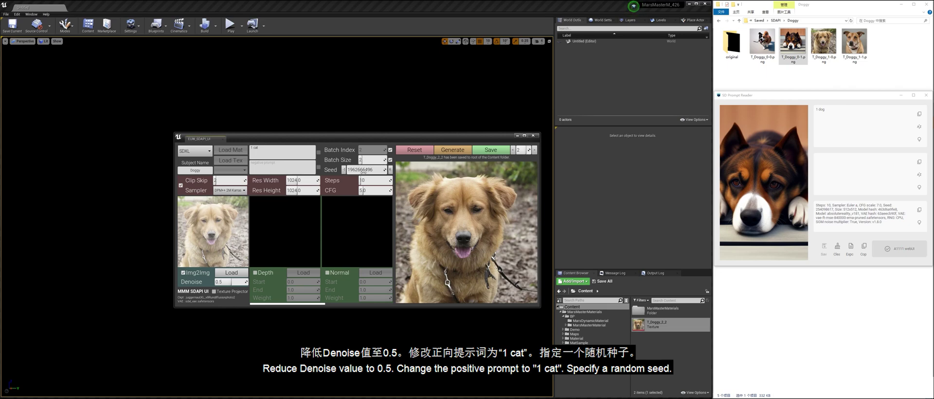
pyautogui.click(458, 151)
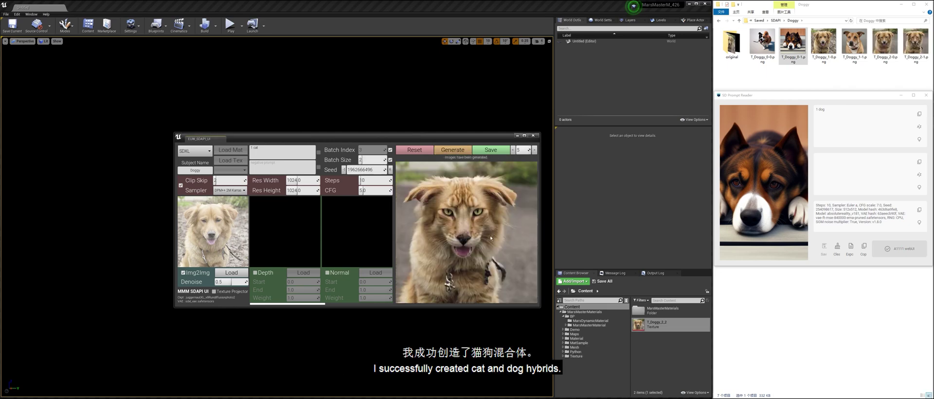
# Step: Compare the generated cat-dog images with the earlier dog image, ending on index 4
pyautogui.click(513, 150)
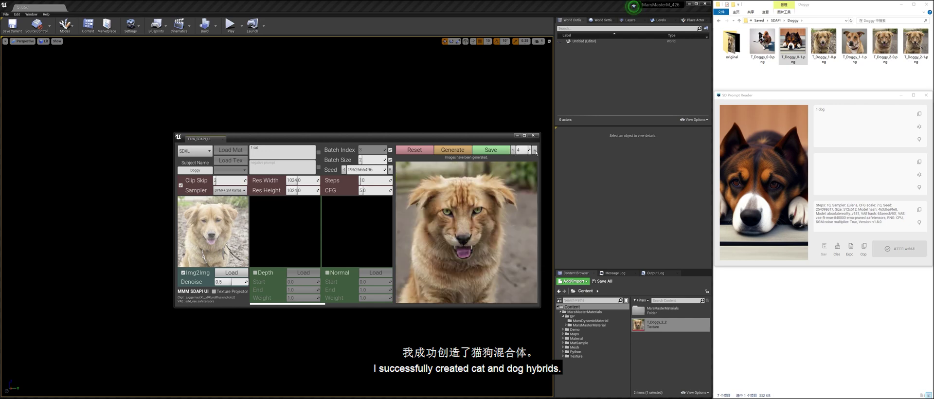
pyautogui.click(533, 150)
pyautogui.click(513, 150)
pyautogui.click(512, 150)
pyautogui.click(513, 150)
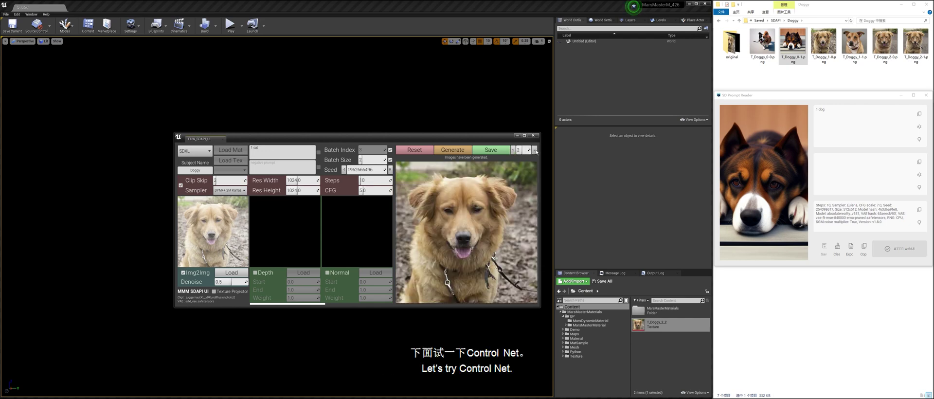
pyautogui.click(534, 150)
pyautogui.click(533, 149)
# Step: Disable Img2Img, enable Depth control, and open the Capture folder under Texture/Shared/_Projection/BuddhaHead
pyautogui.click(183, 273)
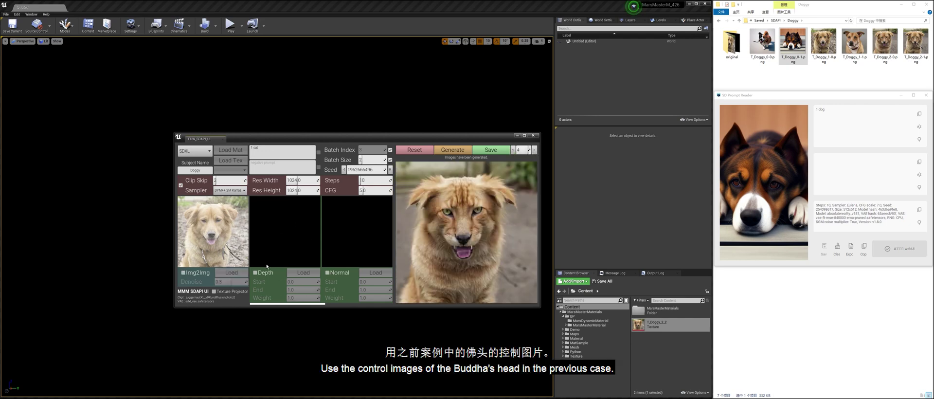
pyautogui.click(255, 273)
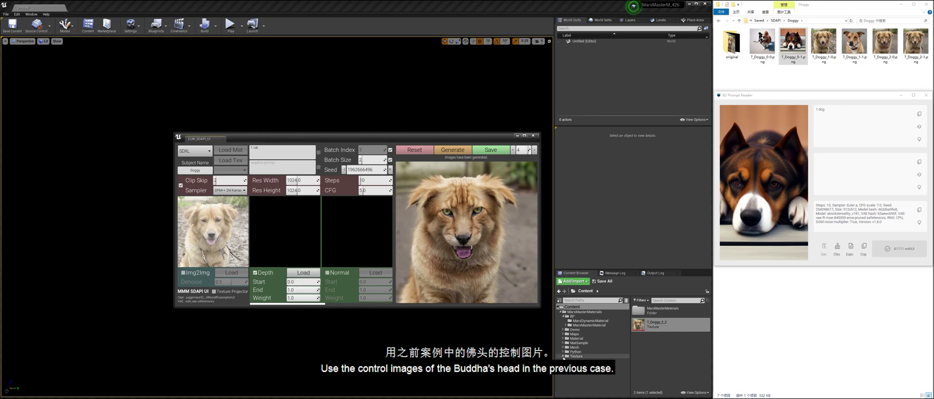
pyautogui.click(563, 357)
pyautogui.click(566, 392)
pyautogui.scroll(-1, 574, 365)
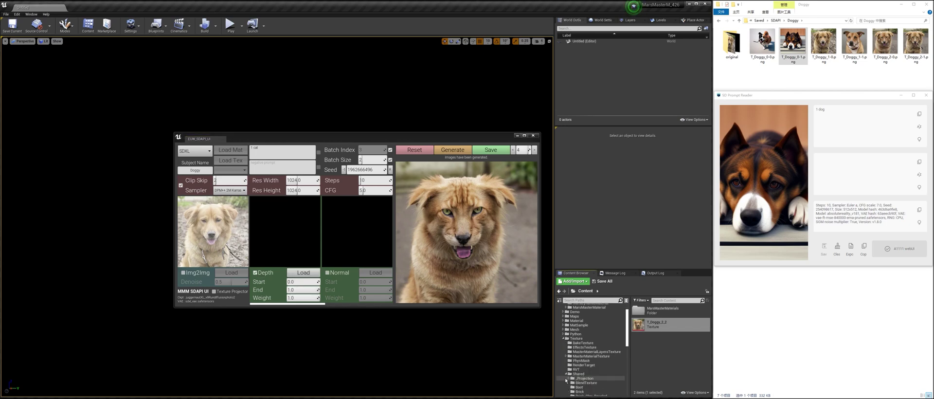
pyautogui.click(569, 378)
pyautogui.click(571, 386)
pyautogui.scroll(-2, 574, 382)
pyautogui.click(587, 338)
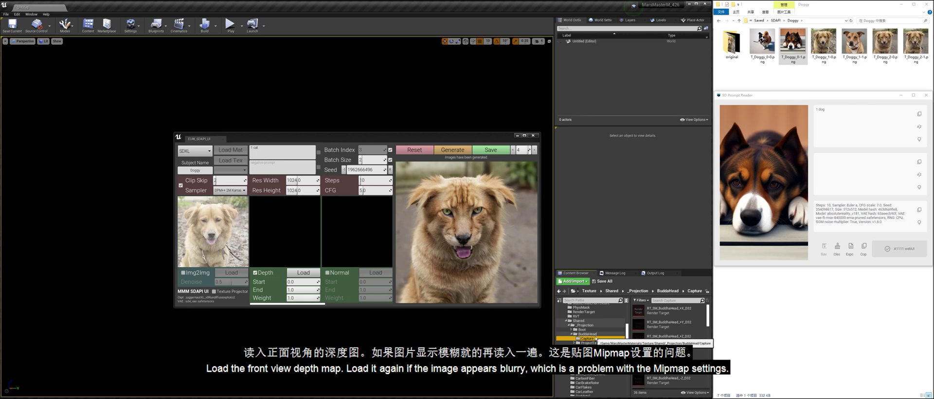
# Step: Load the front-view depth map T_SM_BuddhaHead_-Y_D into Depth, loading it twice to get a sharp image
pyautogui.scroll(-5, 704, 352)
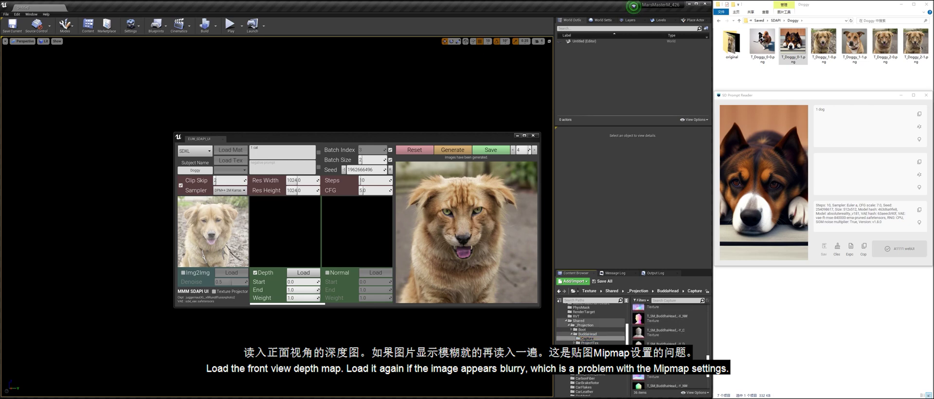
pyautogui.click(637, 323)
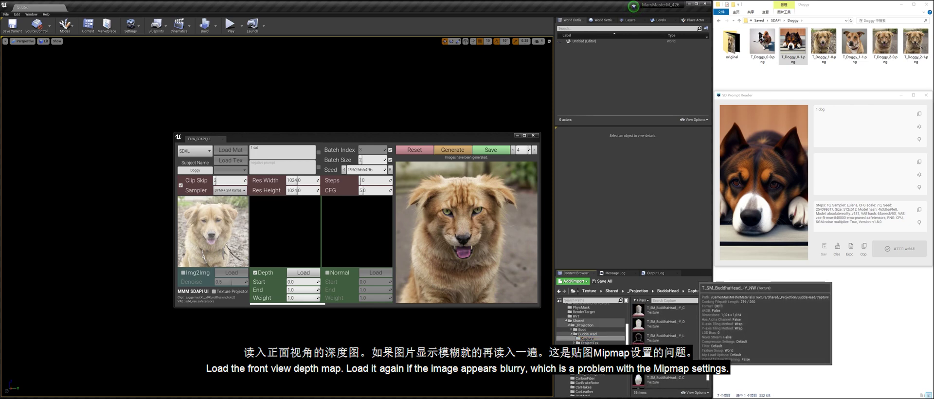
pyautogui.click(303, 272)
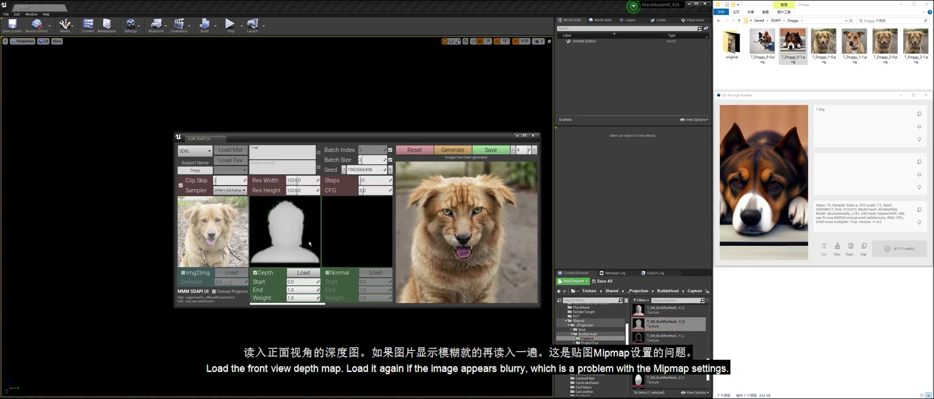
pyautogui.click(303, 272)
# Step: Enable Normal control and load the front-view normal map T_SM_BuddhaHead_-Y_NC into it
pyautogui.click(328, 272)
pyautogui.click(657, 347)
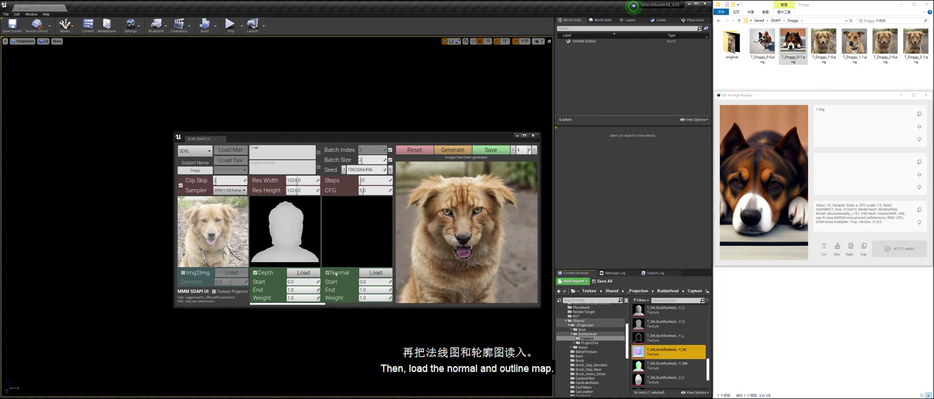
pyautogui.click(376, 273)
# Step: Enable Outline control and load the front-view outline map T_SM_BuddhaHead_-Y_L into it
pyautogui.moveTo(313, 304); pyautogui.dragTo(367, 304)
pyautogui.click(282, 273)
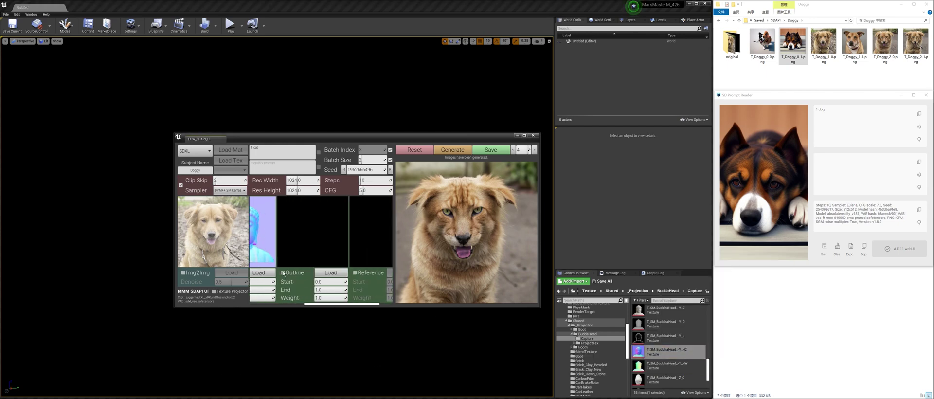
pyautogui.click(664, 336)
pyautogui.click(327, 273)
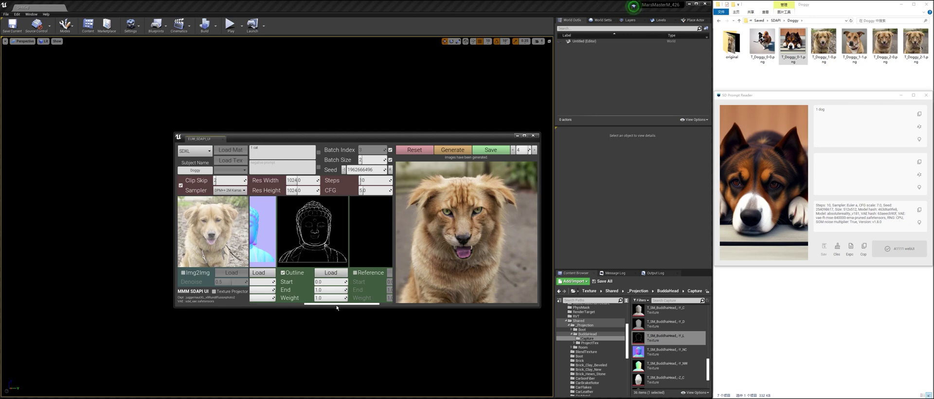
pyautogui.moveTo(328, 304); pyautogui.dragTo(288, 306)
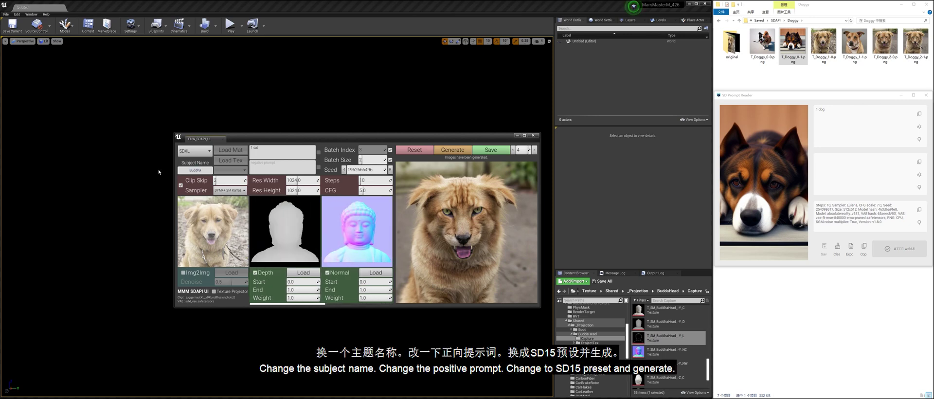
# Step: Set the subject name to BuddhaHead and the positive prompt to "stone buddha head"
pyautogui.moveTo(281, 148); pyautogui.dragTo(235, 150)
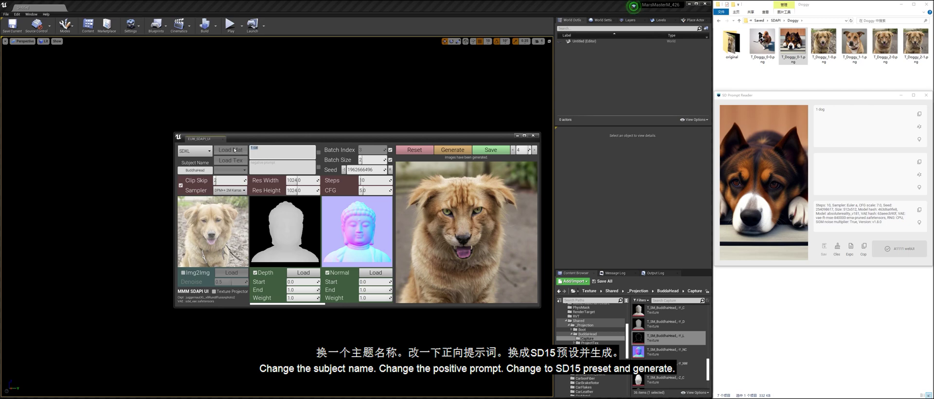
pyautogui.write('stone buddh')
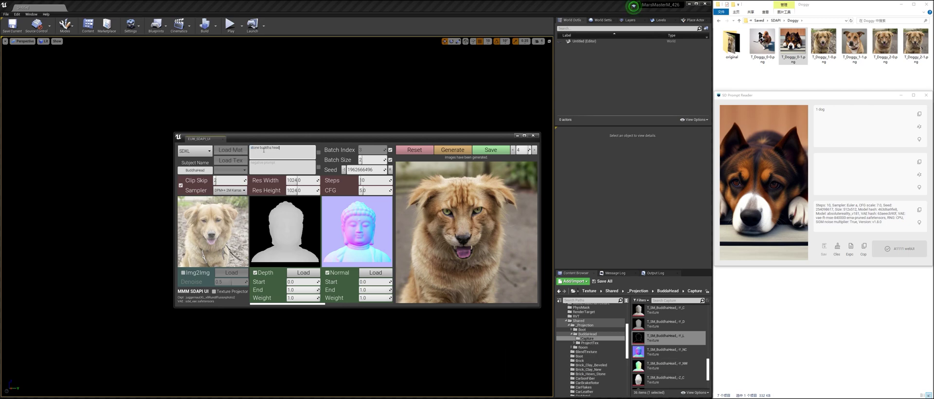
pyautogui.write('a head')
# Step: Switch the model preset to SD15 and generate the Buddha head images
pyautogui.click(195, 150)
pyautogui.click(195, 169)
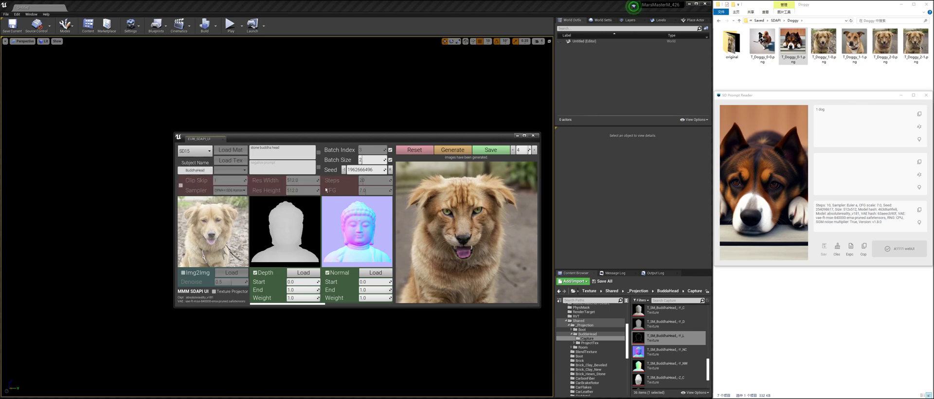
pyautogui.click(458, 151)
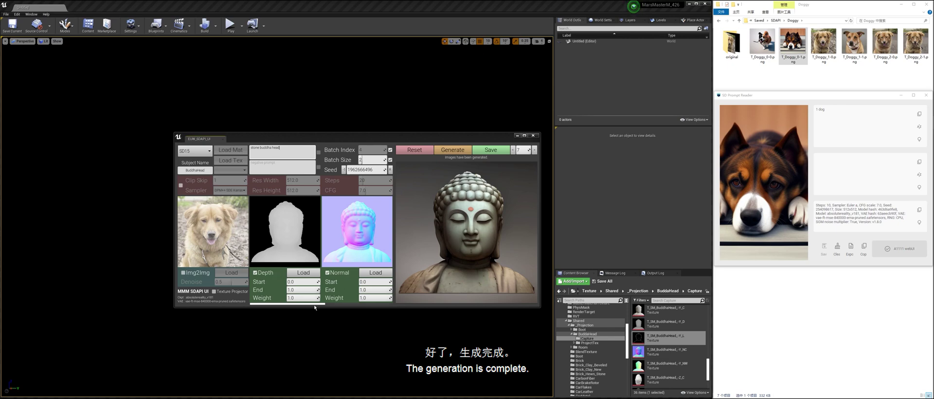
# Step: Browse through the generated Buddha head images and display the one at index 6
pyautogui.moveTo(311, 304); pyautogui.dragTo(292, 304)
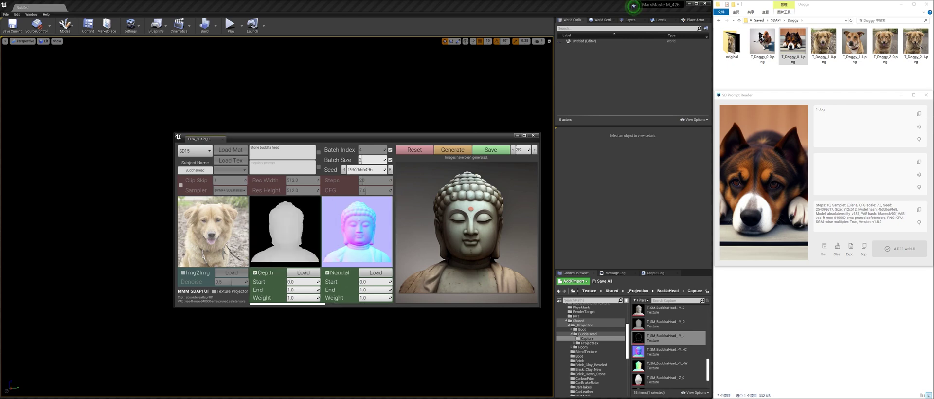
pyautogui.click(513, 151)
pyautogui.click(533, 151)
pyautogui.click(513, 151)
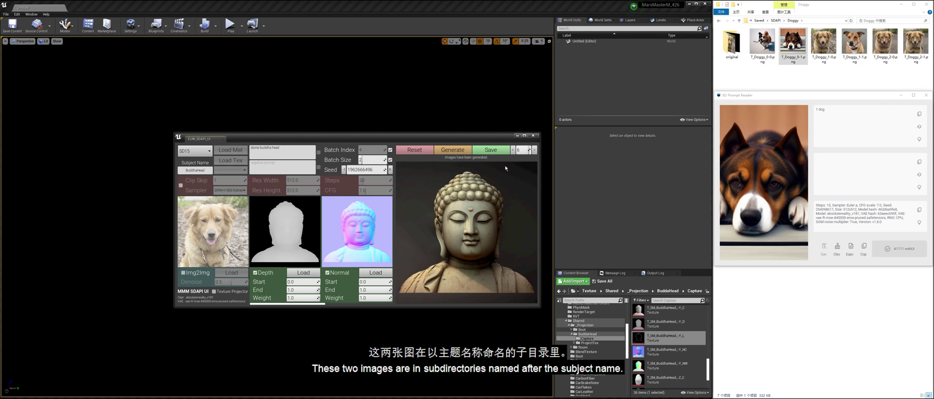
# Step: Inspect the generated images in Saved/SDAPI/BuddhaHead and the source maps in its original subfolder, and return to BuddhaHead
pyautogui.click(776, 21)
pyautogui.doubleClick(744, 53)
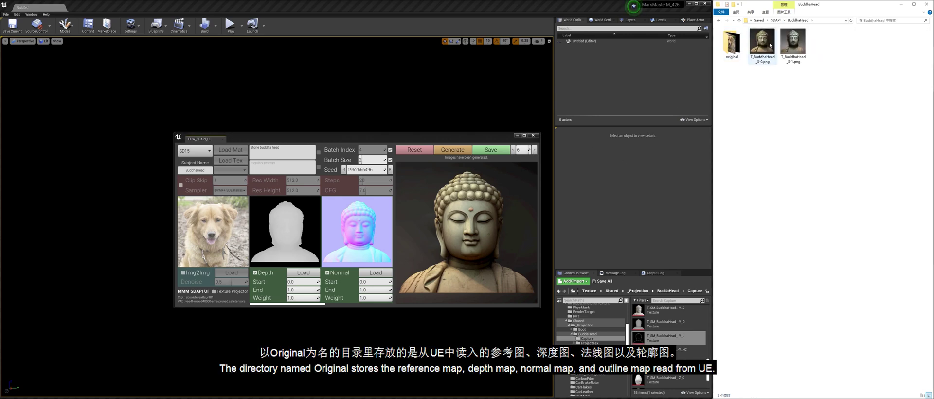
pyautogui.doubleClick(732, 44)
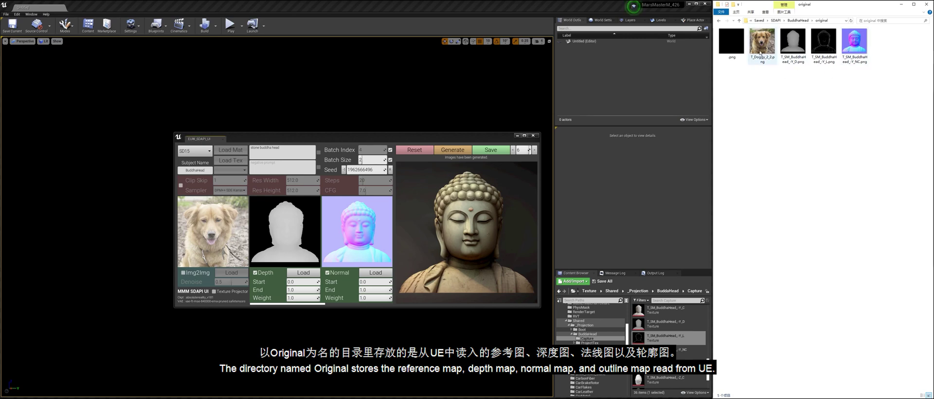
pyautogui.click(761, 49)
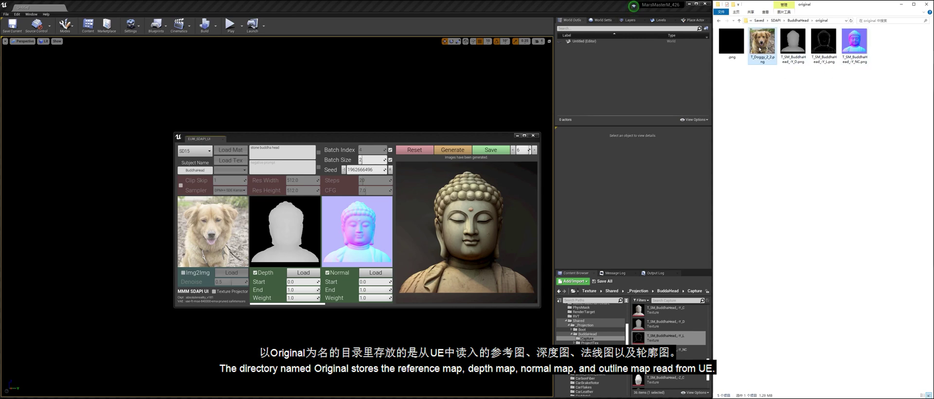
pyautogui.click(801, 20)
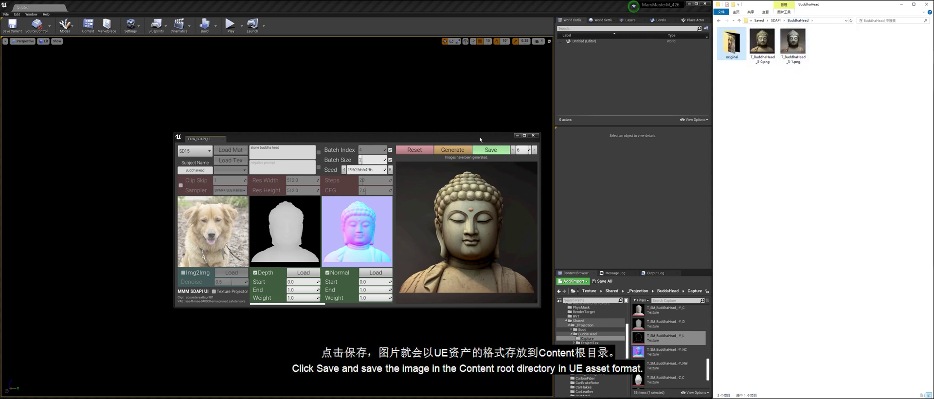
# Step: Save the displayed Buddha head image as an asset in the Content root
pyautogui.click(490, 150)
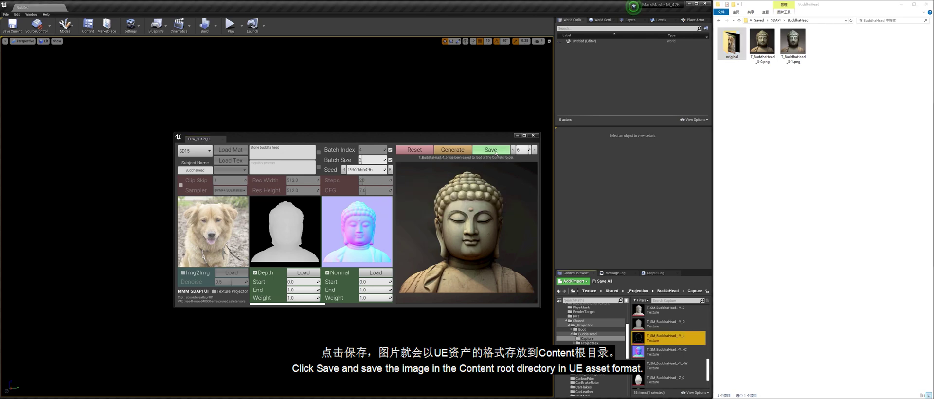
pyautogui.moveTo(627, 333); pyautogui.dragTo(627, 311)
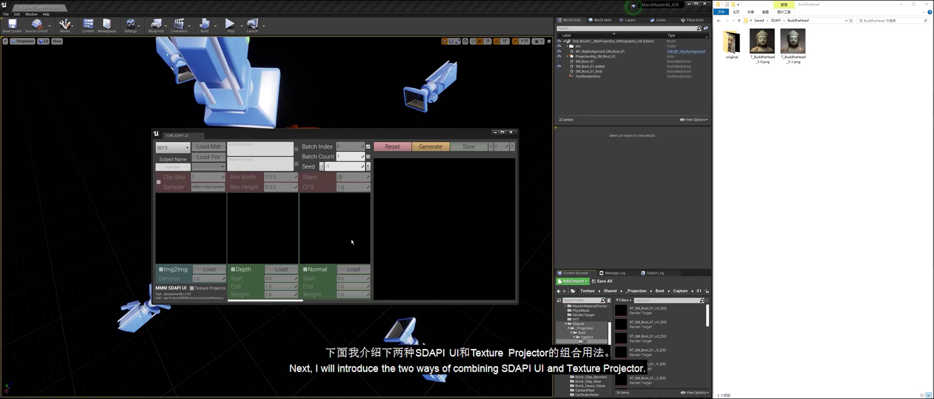
# Step: Enable the Texture Projector option and load the control maps using the T_SM_Boot_01_+X_L texture from the Capture/01 folder
pyautogui.click(192, 288)
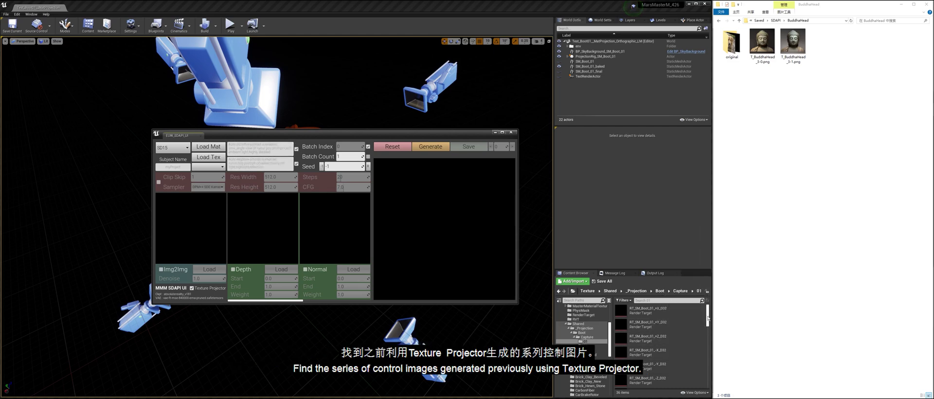
pyautogui.moveTo(707, 318); pyautogui.dragTo(708, 331)
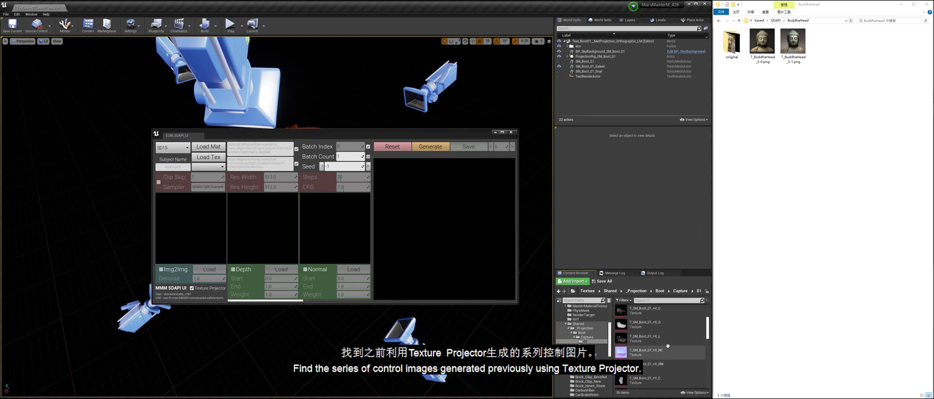
pyautogui.click(647, 337)
pyautogui.click(216, 160)
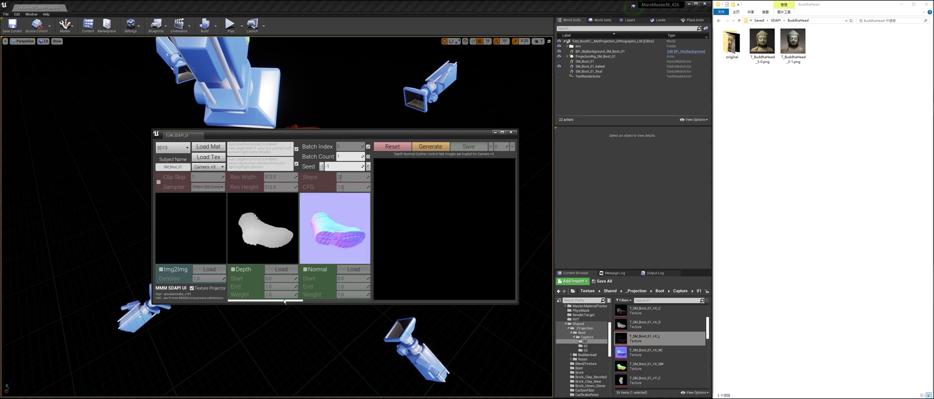
pyautogui.moveTo(284, 301); pyautogui.dragTo(273, 300)
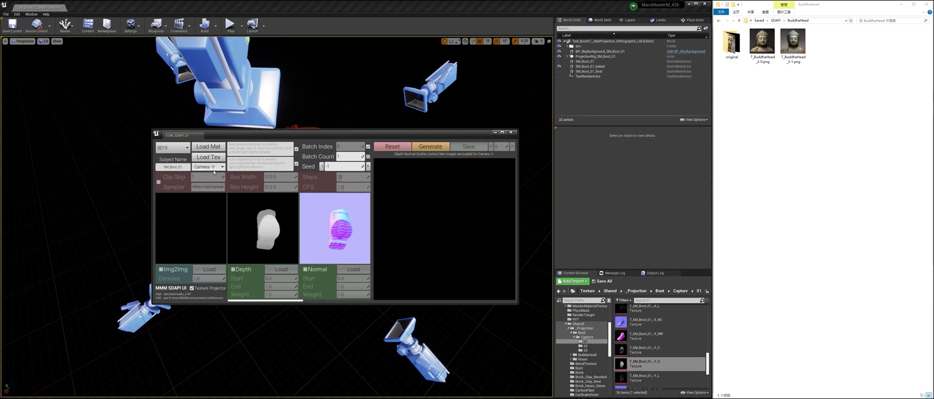
# Step: Check the boot control maps for other cameras, reload them from a -Z capture texture, and return to Camera +X
pyautogui.click(214, 170)
pyautogui.click(207, 200)
pyautogui.scroll(-4, 675, 356)
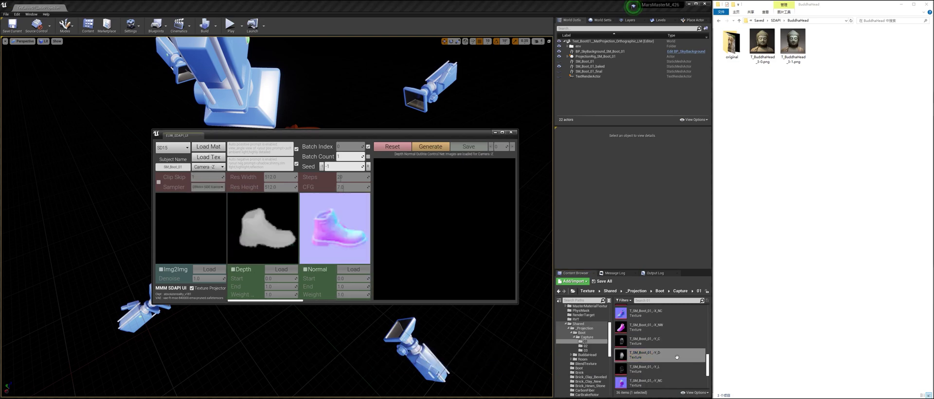
pyautogui.click(660, 360)
pyautogui.click(210, 156)
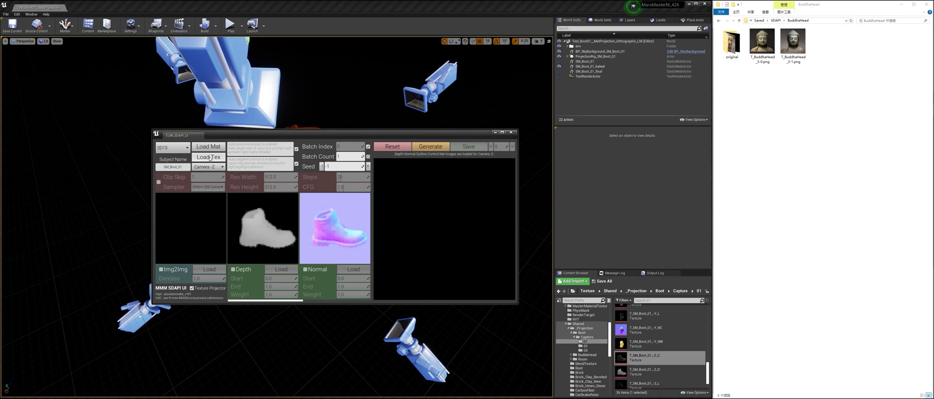
pyautogui.click(210, 158)
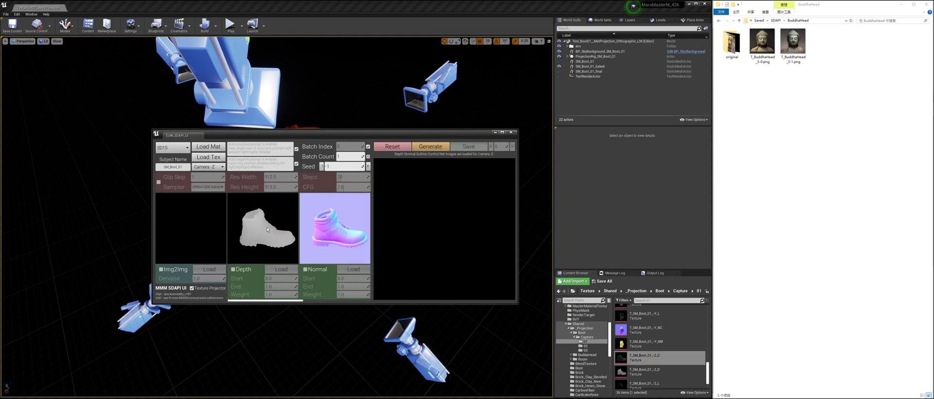
pyautogui.click(208, 166)
pyautogui.click(208, 205)
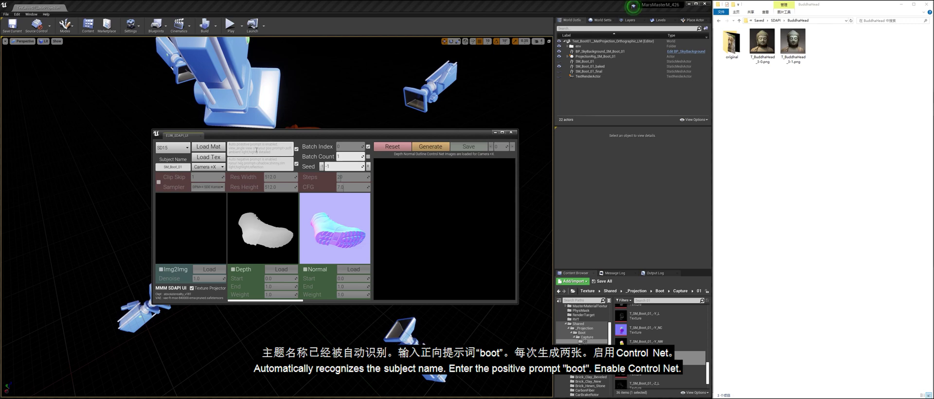
# Step: Generate boot images for Camera +X with the positive prompt "boot", batch size 2, and the Depth and Normal ControlNets enabled
pyautogui.click(256, 150)
pyautogui.write('boot')
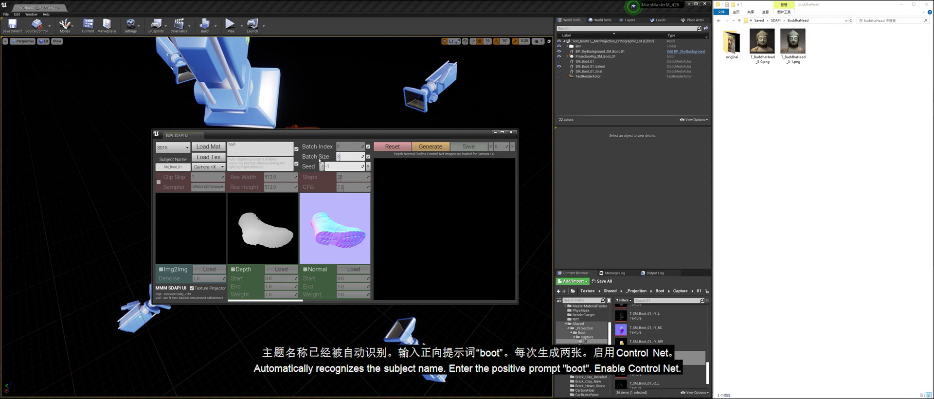
pyautogui.click(233, 269)
pyautogui.click(305, 269)
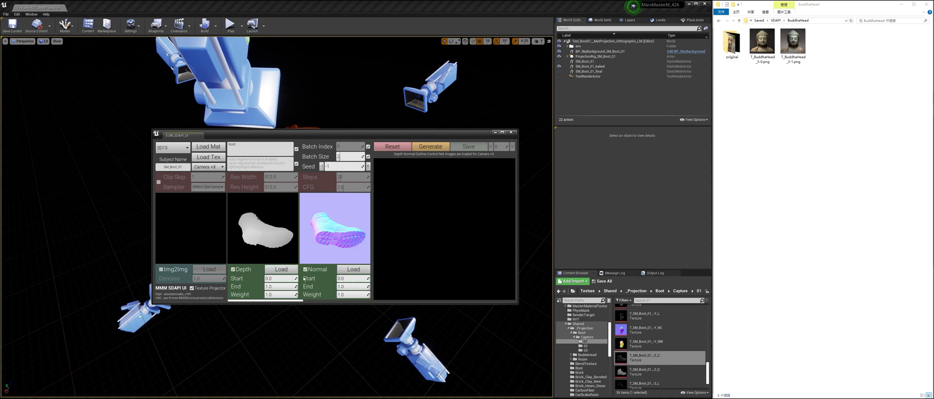
pyautogui.scroll(-5, 305, 270)
pyautogui.hscroll(-3, 296, 269)
pyautogui.click(431, 147)
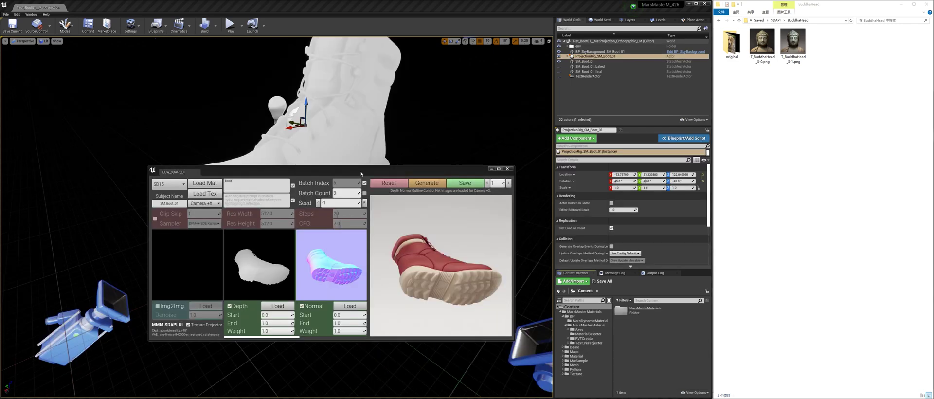
# Step: Review the generated boot images for cameras +Y, +Z and -X
pyautogui.moveTo(361, 170); pyautogui.dragTo(361, 158)
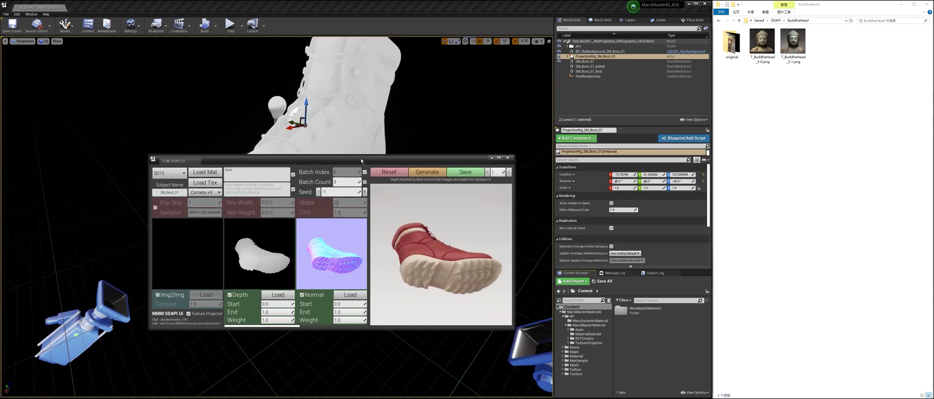
pyautogui.click(205, 193)
pyautogui.click(199, 204)
pyautogui.click(205, 193)
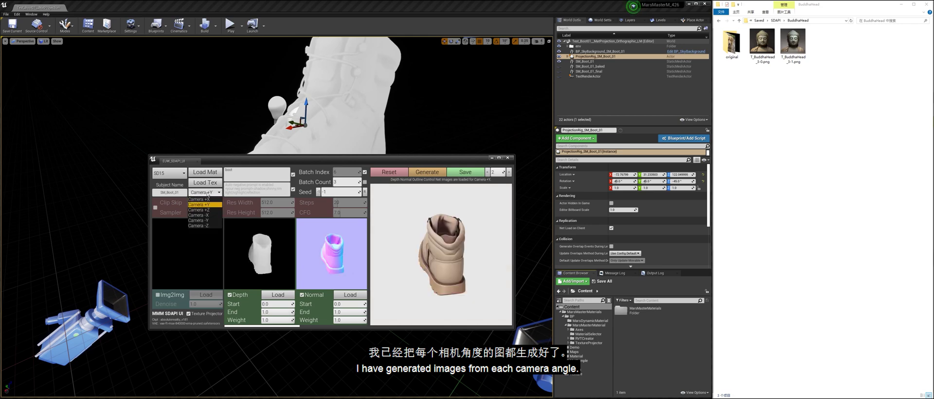
pyautogui.click(199, 210)
pyautogui.click(487, 172)
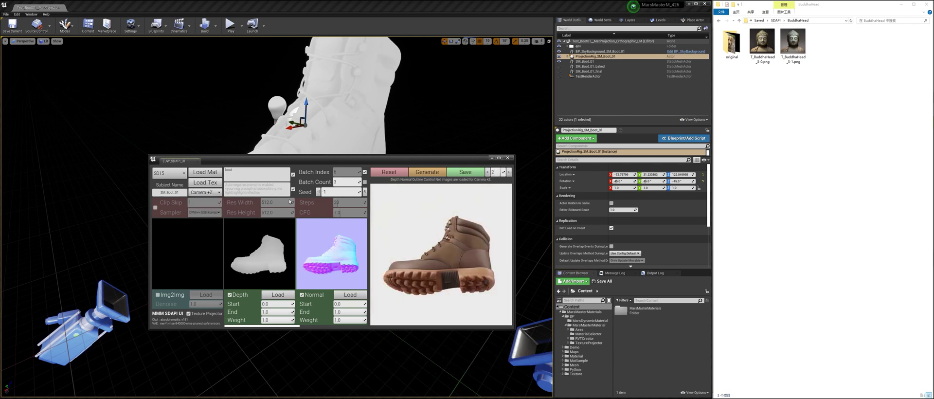
pyautogui.click(205, 193)
pyautogui.click(208, 216)
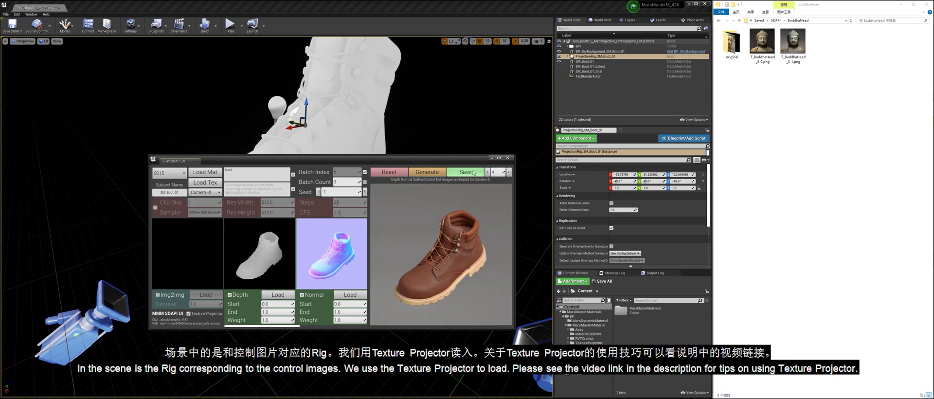
# Step: Run the EUW_TextureProjector editor utility widget from the TextureProjector folder
pyautogui.moveTo(412, 159); pyautogui.dragTo(388, 229)
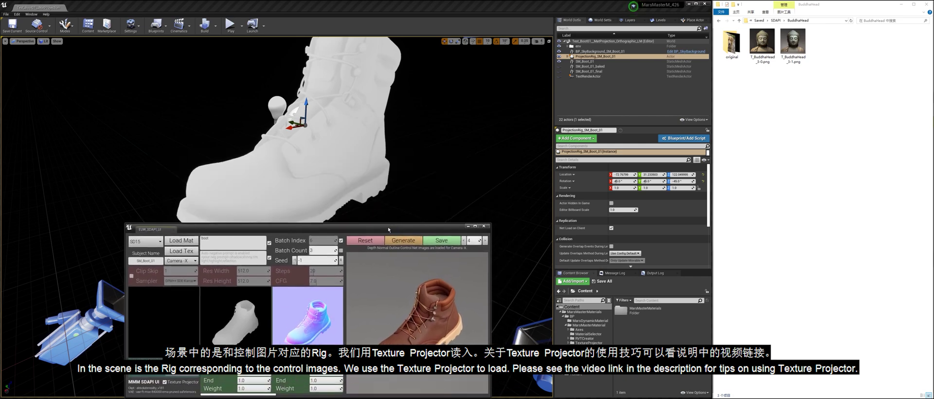
pyautogui.click(358, 134)
pyautogui.press('s')
pyautogui.moveTo(380, 134); pyautogui.dragTo(379, 187, button='right')
pyautogui.click(589, 342)
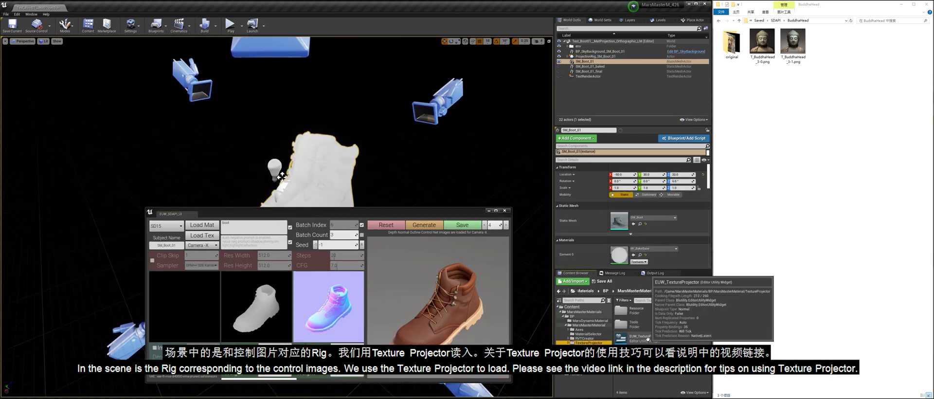
pyautogui.rightClick(642, 338)
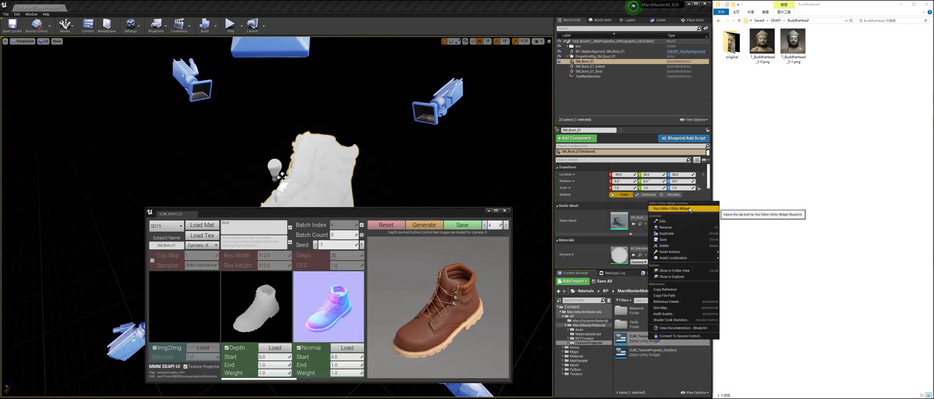
pyautogui.click(671, 208)
# Step: Load ProjectionRig_SM_Boot_01 into the Texture Projector and create a projection material from it
pyautogui.moveTo(233, 215); pyautogui.dragTo(675, 222)
pyautogui.click(598, 56)
pyautogui.click(365, 96)
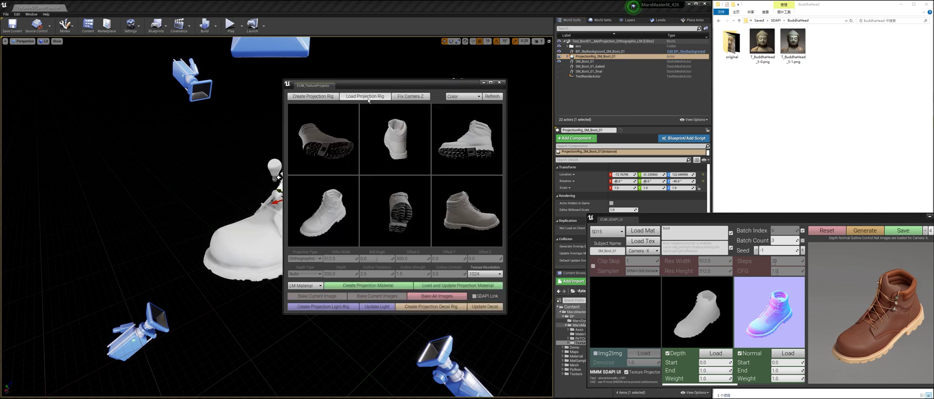
pyautogui.click(368, 285)
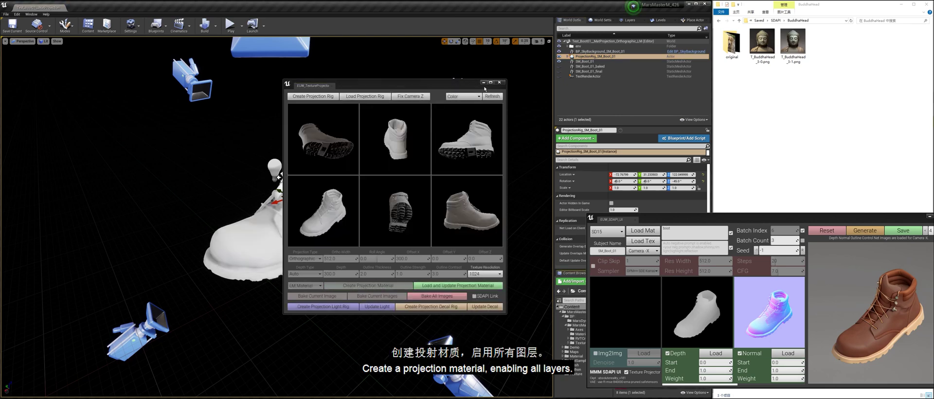
# Step: Assign the MIC_None_Projection material to the SM_Boot_01 mesh in the scene
pyautogui.moveTo(485, 89); pyautogui.dragTo(242, 171)
pyautogui.click(321, 204)
pyautogui.moveTo(688, 220); pyautogui.dragTo(782, 175)
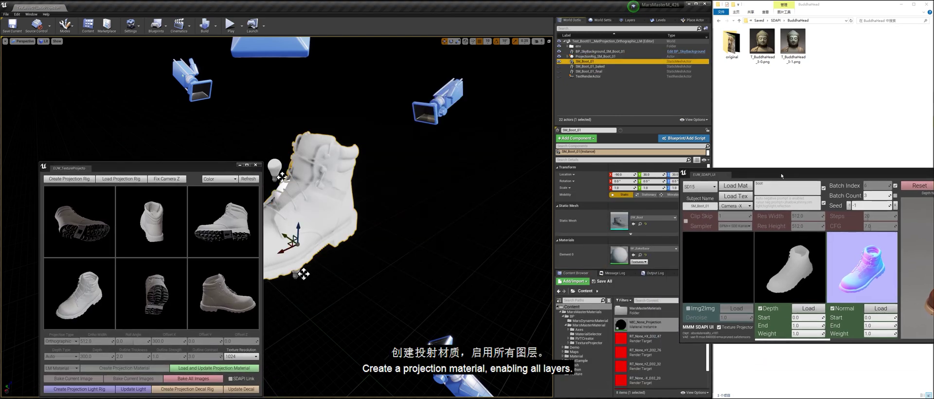
pyautogui.click(633, 254)
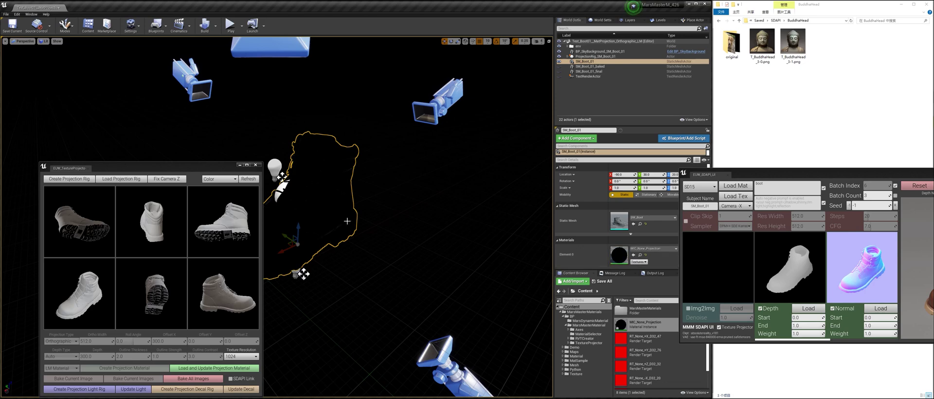
pyautogui.moveTo(348, 221); pyautogui.dragTo(348, 252)
pyautogui.moveTo(347, 220); pyautogui.dragTo(312, 204, button='middle')
# Step: Open MIC_None_Projection and activate the overrides for the Enable Camera Projection parameters of all six cameras
pyautogui.doubleClick(632, 323)
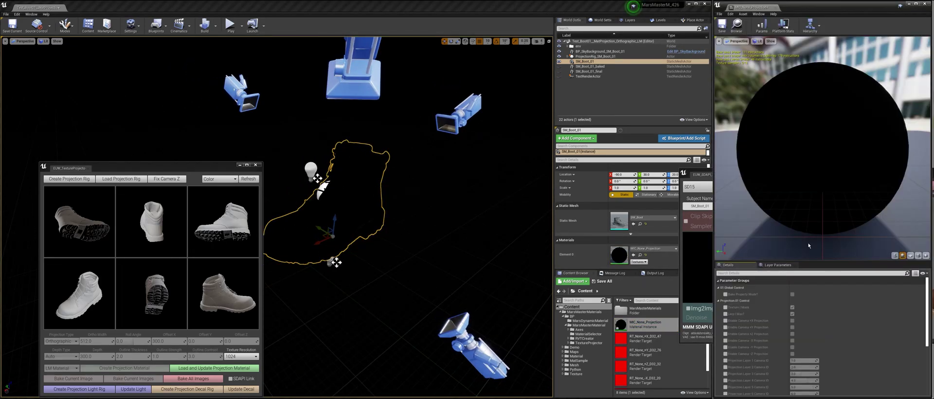
pyautogui.scroll(-1, 759, 311)
pyautogui.click(725, 303)
pyautogui.click(725, 310)
pyautogui.click(725, 316)
pyautogui.click(725, 323)
pyautogui.click(724, 329)
pyautogui.click(725, 335)
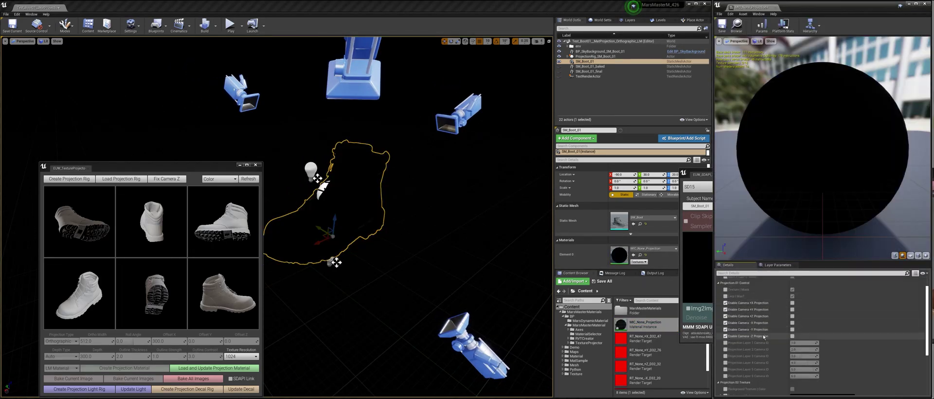
# Step: Turn on the projection for cameras +X, +Y, +Z, -X, -Y and -Z, and close the material instance
pyautogui.click(792, 303)
pyautogui.click(792, 316)
pyautogui.click(792, 322)
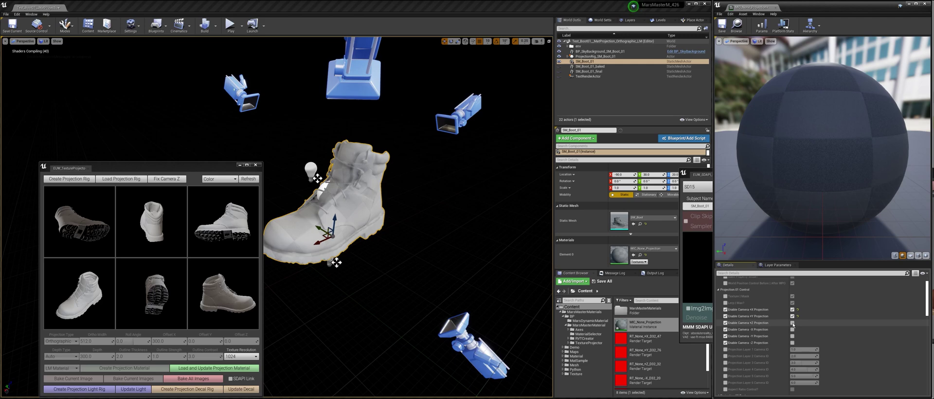
pyautogui.click(792, 329)
pyautogui.click(792, 335)
pyautogui.click(792, 343)
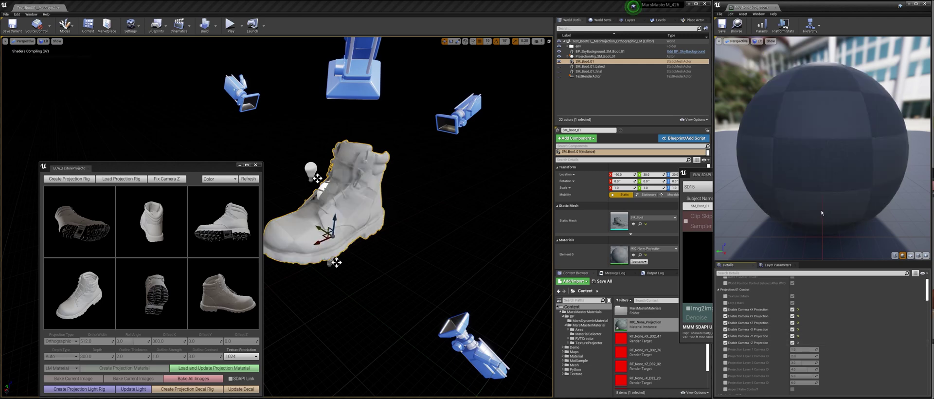
pyautogui.click(778, 8)
# Step: Load the MIC_None_Projection material into the SDAPI UI and choose a generated boot image for Camera +X
pyautogui.click(254, 165)
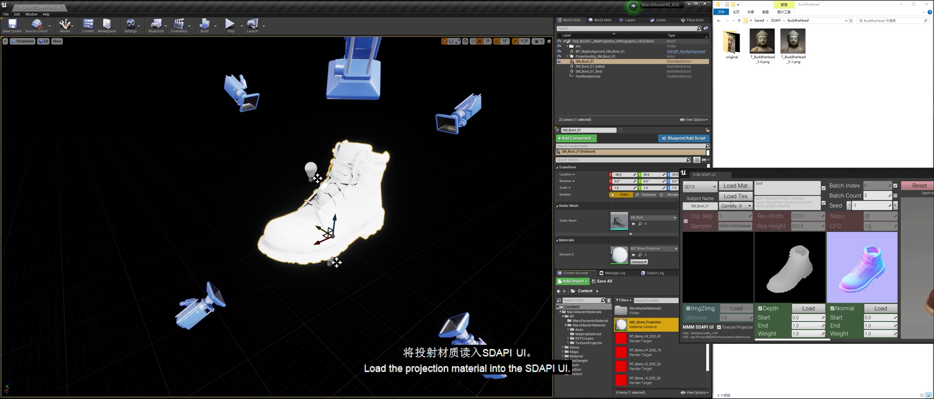
pyautogui.click(736, 185)
pyautogui.click(543, 151)
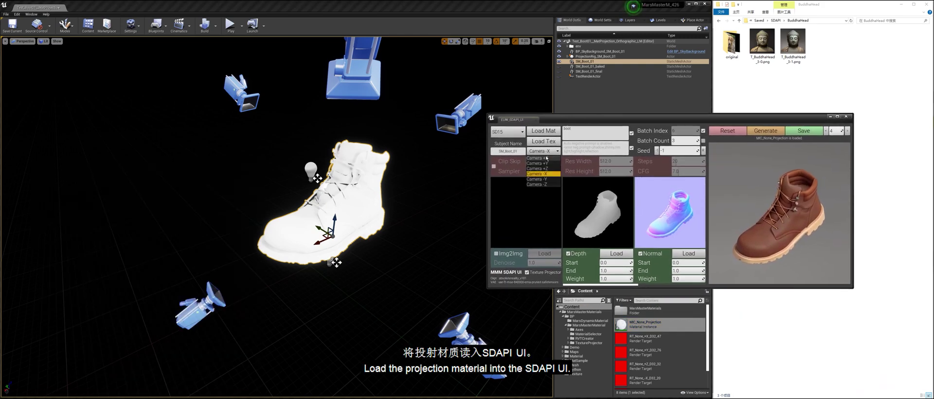
pyautogui.click(540, 157)
pyautogui.click(827, 132)
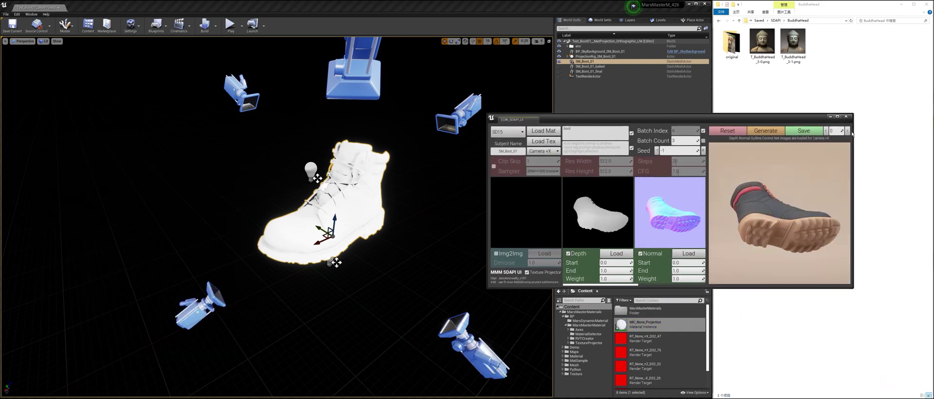
pyautogui.click(847, 131)
# Step: Choose the generated boot images for Camera +Y and Camera +Z, both at index 2
pyautogui.keyDown('alt'); pyautogui.moveTo(425, 232); pyautogui.dragTo(491, 170); pyautogui.keyUp('alt')
pyautogui.keyDown('alt'); pyautogui.moveTo(363, 175); pyautogui.dragTo(285, 200); pyautogui.keyUp('alt')
pyautogui.click(544, 151)
pyautogui.click(545, 166)
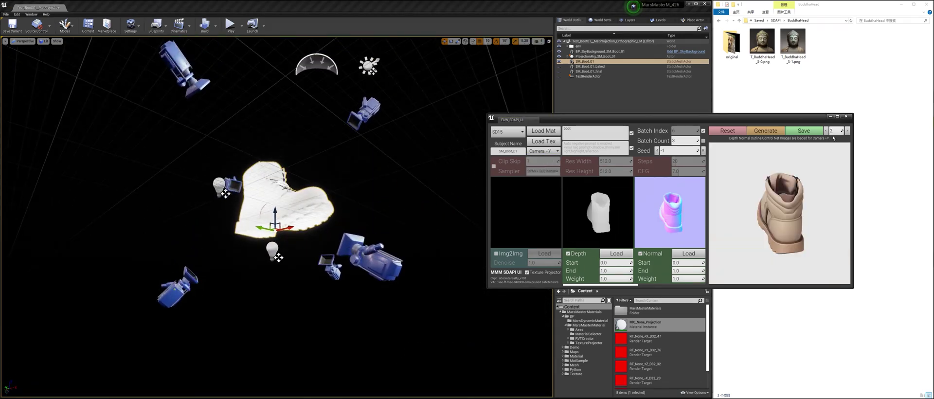
pyautogui.click(544, 151)
pyautogui.click(544, 170)
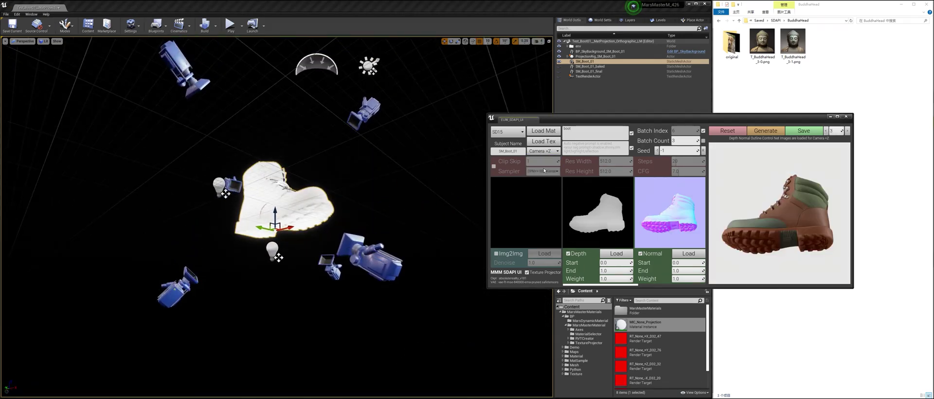
pyautogui.click(826, 131)
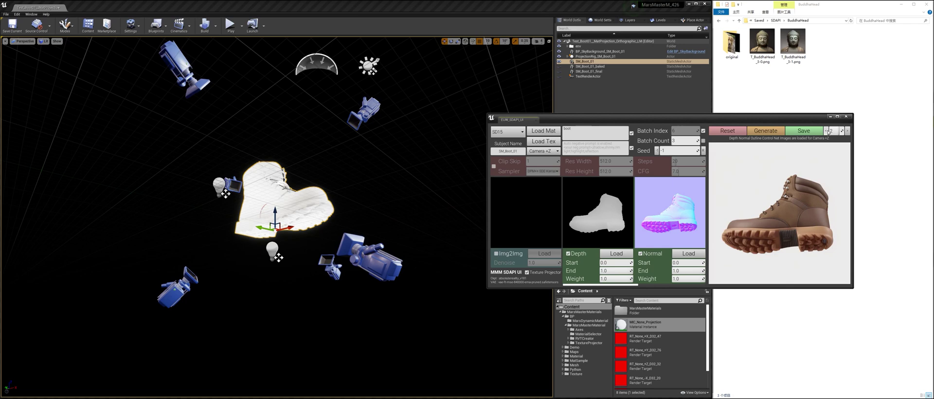
# Step: Display the generated boot image for Camera -X and choose the one at index 3 for Camera -Y
pyautogui.click(543, 151)
pyautogui.click(544, 176)
pyautogui.click(544, 151)
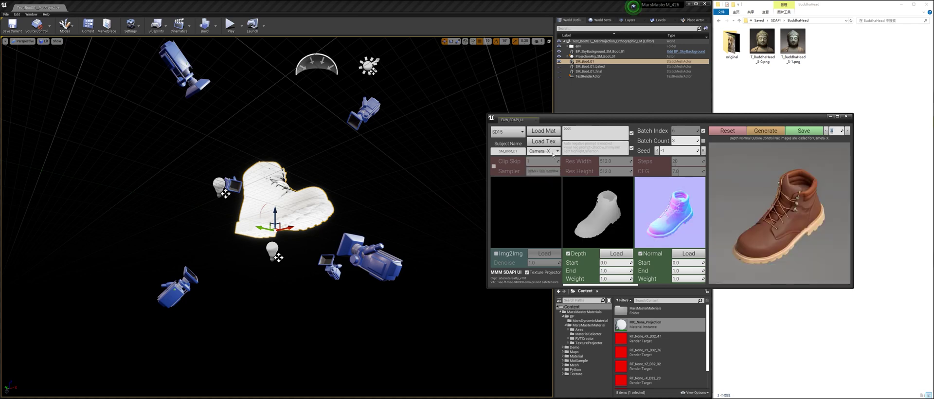
pyautogui.click(548, 182)
pyautogui.click(826, 130)
pyautogui.click(847, 131)
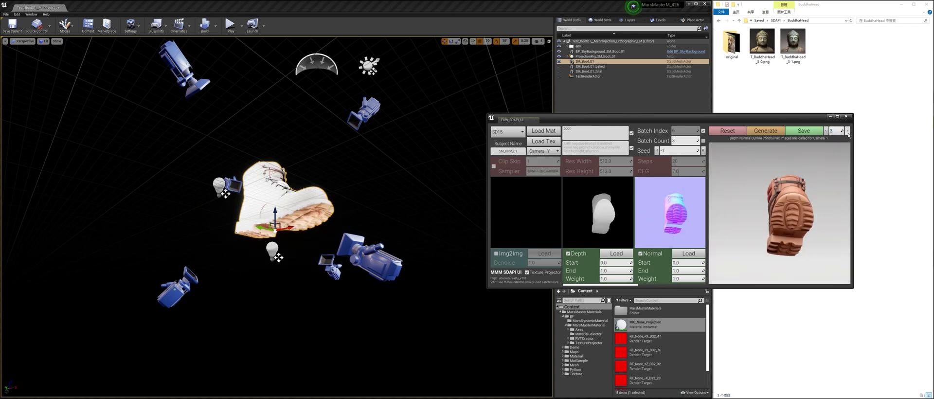
# Step: Choose the generated boot image at index 1 for Camera -Z
pyautogui.click(544, 150)
pyautogui.click(543, 187)
pyautogui.click(826, 131)
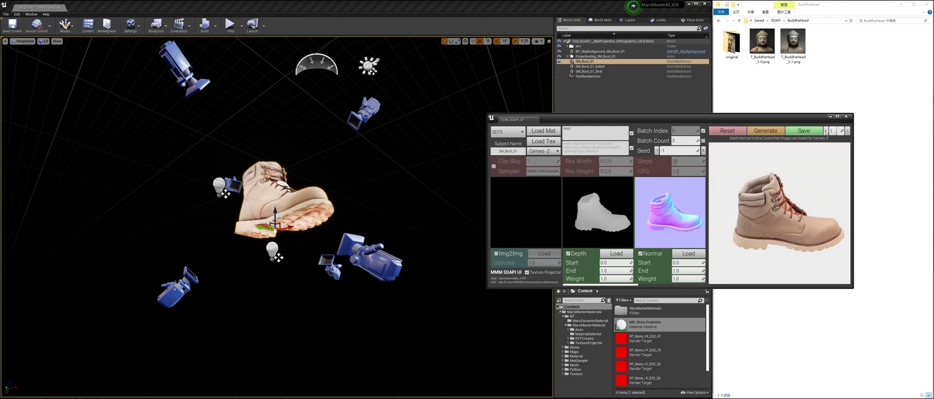
# Step: Change the viewport's view mode and inspect the textured boot from several sides with the editor overlays hidden
pyautogui.keyDown('alt'); pyautogui.moveTo(347, 198); pyautogui.dragTo(387, 209); pyautogui.keyUp('alt')
pyautogui.scroll(4, 379, 204)
pyautogui.click(44, 41)
pyautogui.click(48, 60)
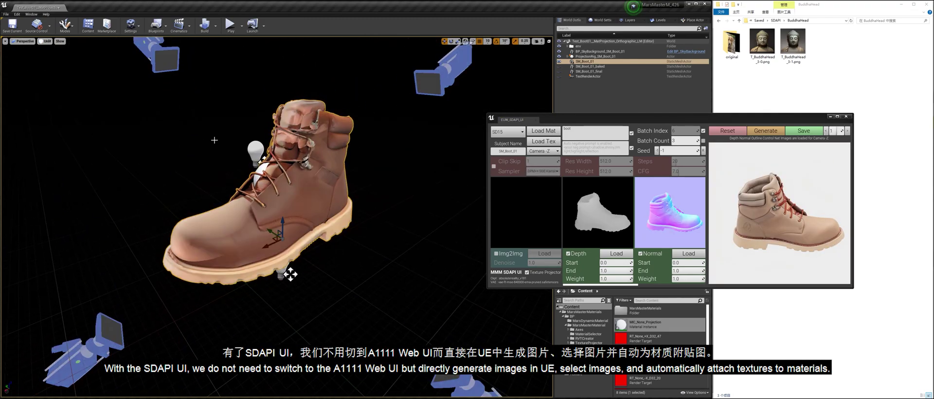
pyautogui.keyDown('alt'); pyautogui.moveTo(214, 140); pyautogui.dragTo(195, 209); pyautogui.keyUp('alt')
pyautogui.press('g')
pyautogui.keyDown('alt'); pyautogui.moveTo(423, 179); pyautogui.dragTo(438, 190); pyautogui.keyUp('alt')
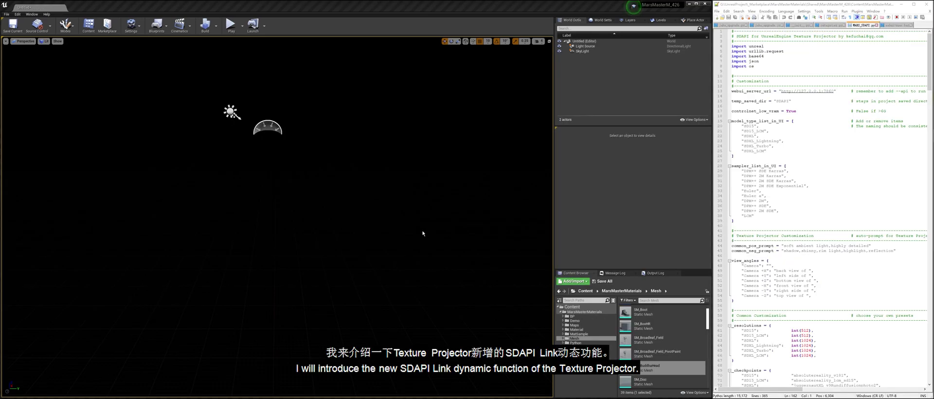
# Step: Place the SM_BuddhaHead mesh in the level and reset its location to the origin
pyautogui.moveTo(633, 368); pyautogui.dragTo(256, 253)
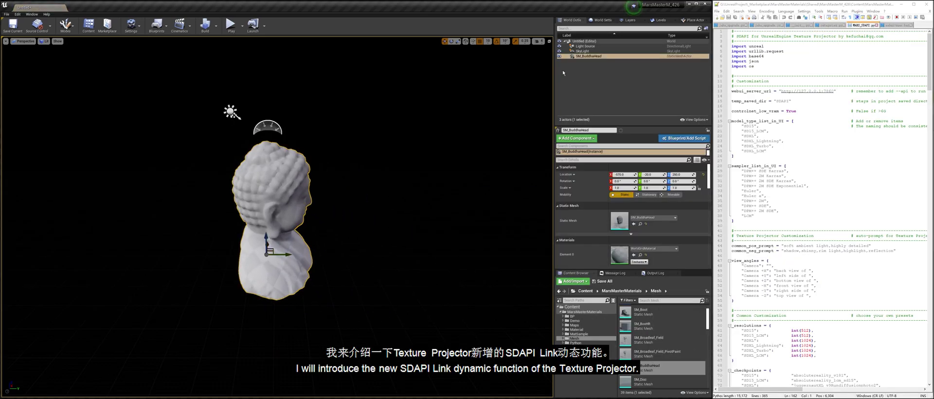
pyautogui.click(703, 174)
# Step: Rotate the Buddha head about its vertical axis so its front faces the +X axis
pyautogui.press('e')
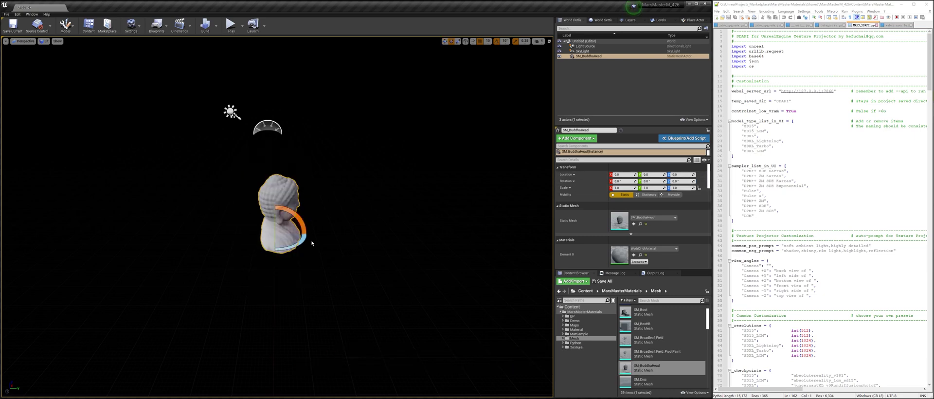
pyautogui.keyDown('alt'); pyautogui.moveTo(300, 241); pyautogui.dragTo(195, 241); pyautogui.keyUp('alt')
pyautogui.press('w')
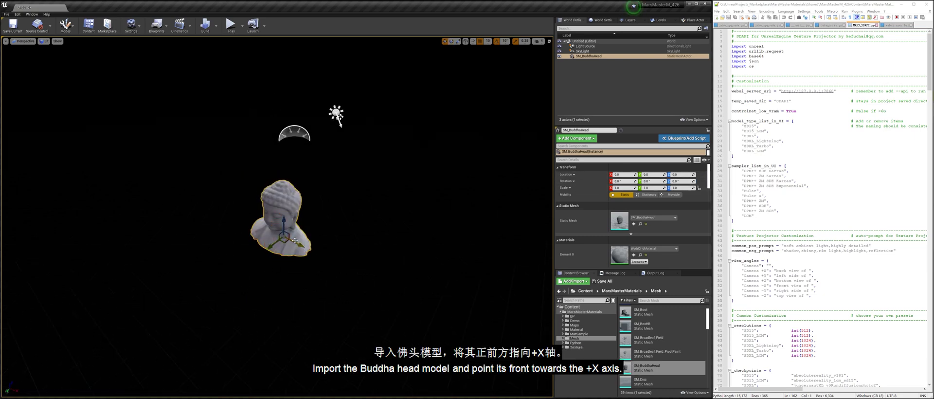
pyautogui.press('e')
pyautogui.moveTo(313, 241); pyautogui.dragTo(195, 218)
pyautogui.press('w')
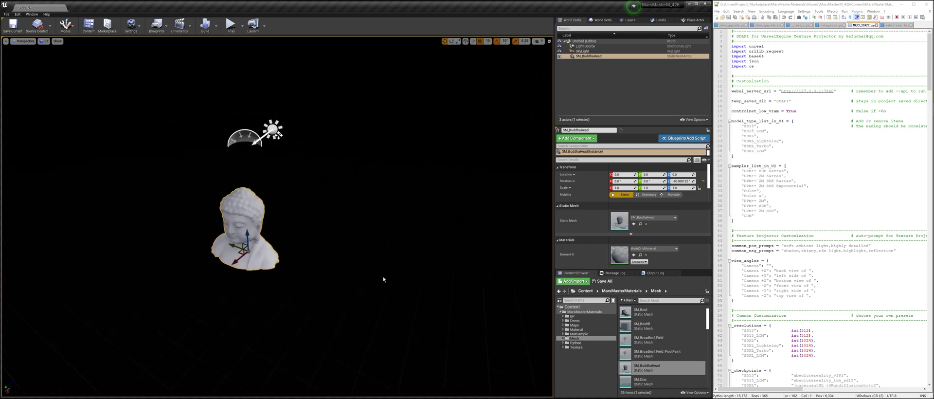
# Step: Run the EUW_TextureProjector widget from the TextureProjector folder and create a projection rig for the Buddha head
pyautogui.click(563, 316)
pyautogui.click(578, 326)
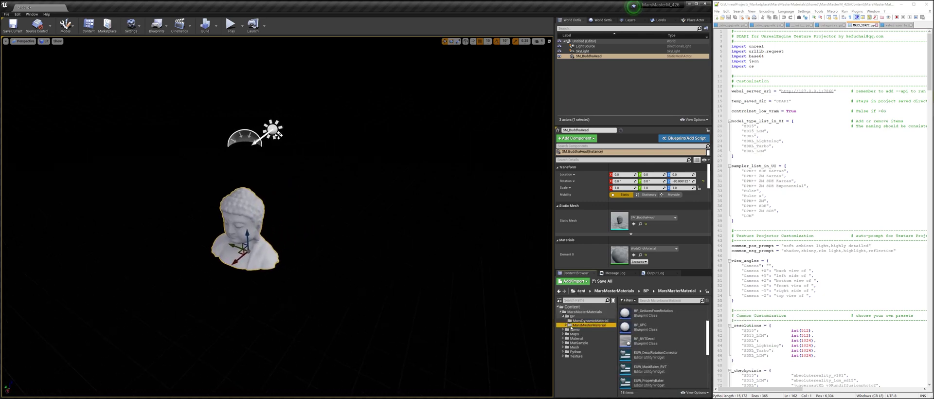
pyautogui.doubleClick(579, 325)
pyautogui.click(588, 342)
pyautogui.rightClick(651, 338)
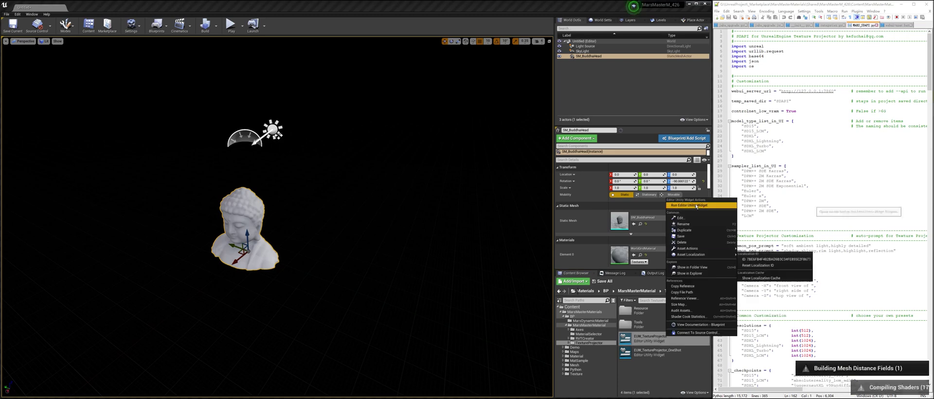
pyautogui.click(691, 204)
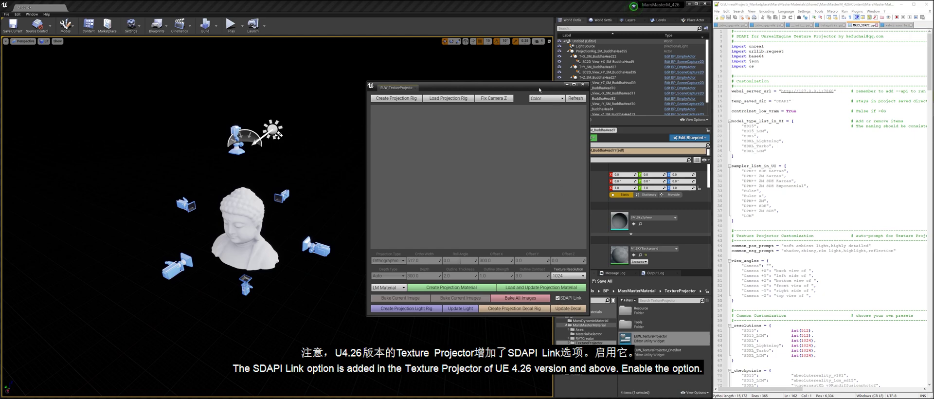
pyautogui.moveTo(467, 87); pyautogui.dragTo(410, 66)
# Step: Run the EUW_SDAPI_UI widget from the MarsMasterMaterial folder and place its window clear of the Texture Projector
pyautogui.click(589, 325)
pyautogui.scroll(-3, 652, 341)
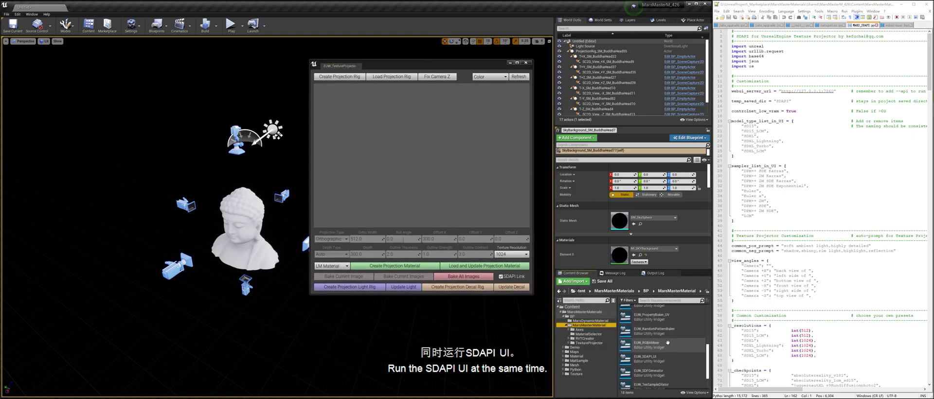
pyautogui.click(641, 358)
pyautogui.rightClick(641, 358)
pyautogui.click(681, 229)
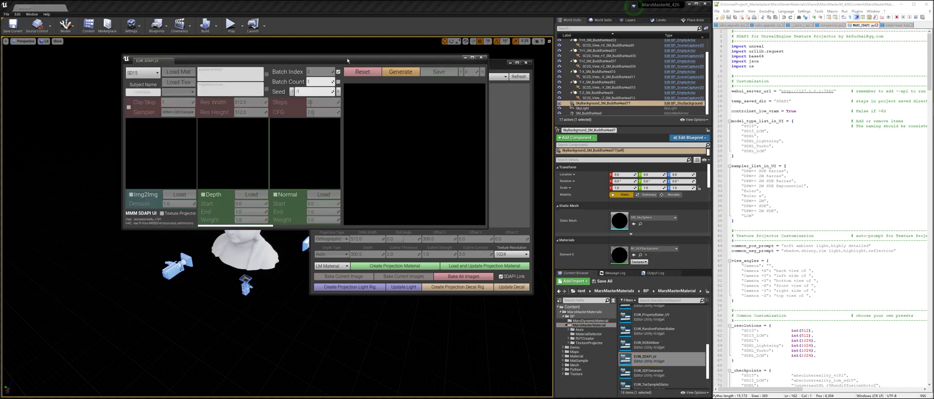
pyautogui.moveTo(349, 58)
pyautogui.mouseDown()
pyautogui.moveTo(788, 227)
pyautogui.moveTo(361, 52)
pyautogui.mouseUp()
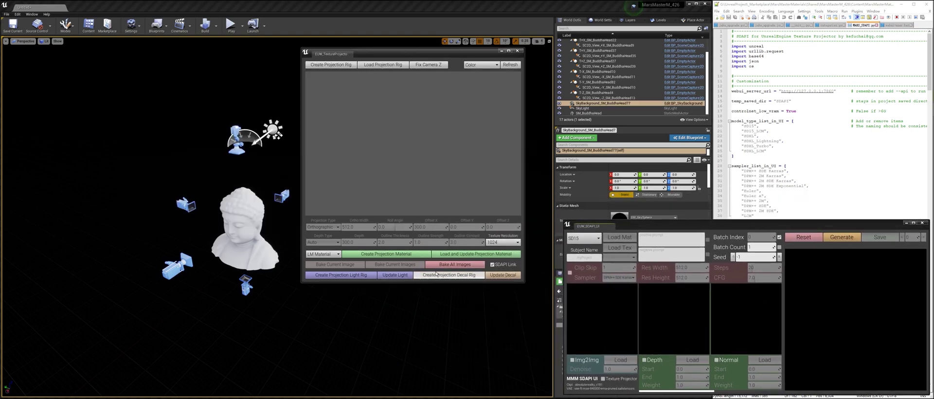
# Step: Create the Buddha head's projection material and bake all control images with SDAPI Link enabled
pyautogui.click(384, 254)
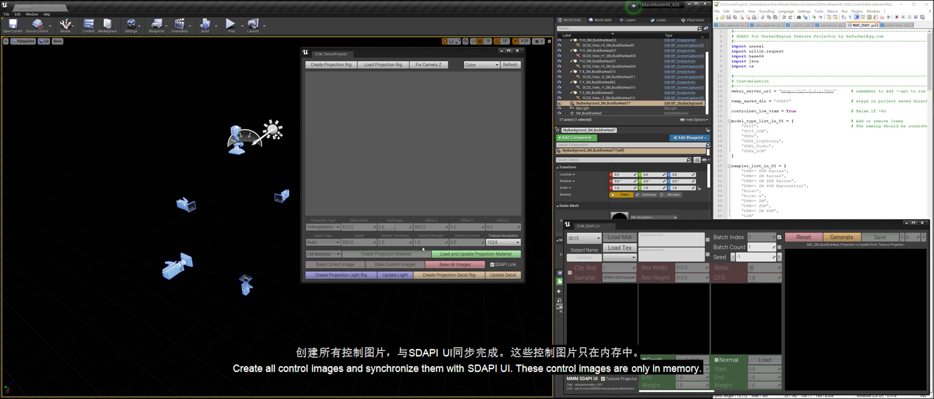
pyautogui.click(446, 265)
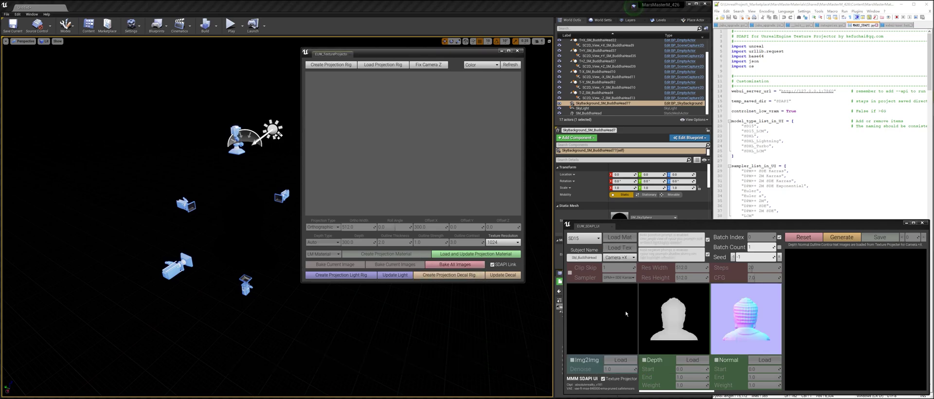
# Step: Check the loaded depth and normal control images for several cameras in the SDAPI UI
pyautogui.click(620, 257)
pyautogui.click(621, 270)
pyautogui.click(622, 258)
pyautogui.click(622, 274)
pyautogui.click(625, 259)
pyautogui.click(617, 266)
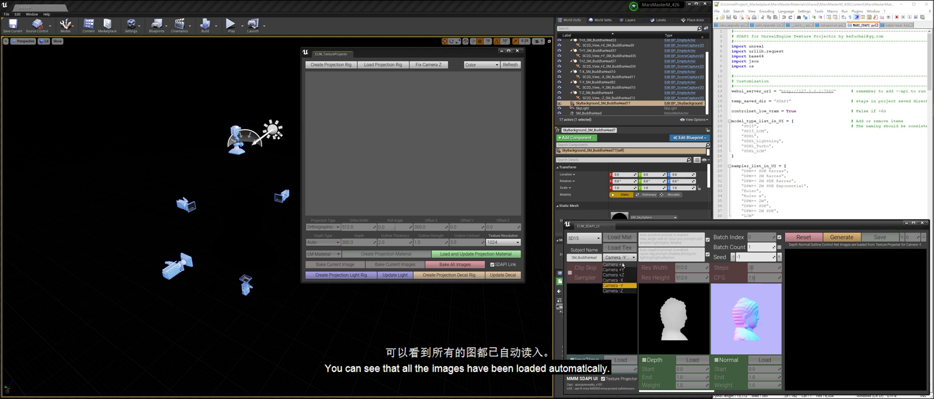
# Step: Preview the Normal (CS) views, set the Ortho Width of all six projection cameras to 400 and recreate the control images
pyautogui.moveTo(397, 54); pyautogui.dragTo(358, 62)
pyautogui.click(440, 71)
pyautogui.click(441, 79)
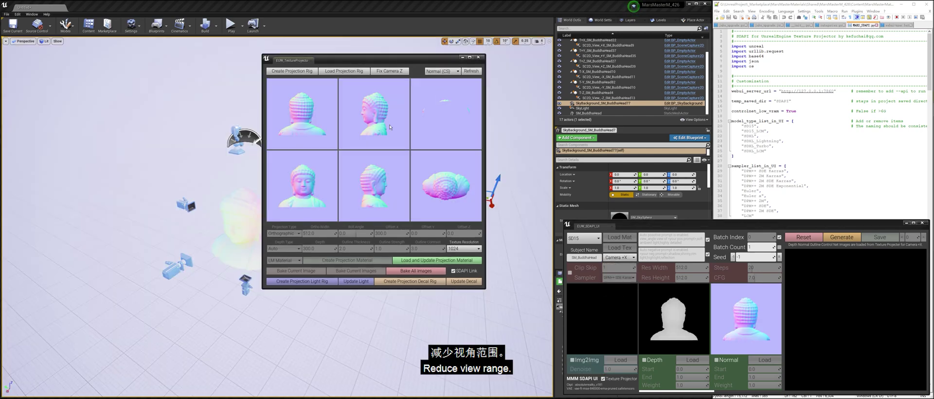
pyautogui.click(320, 233)
pyautogui.press('Return')
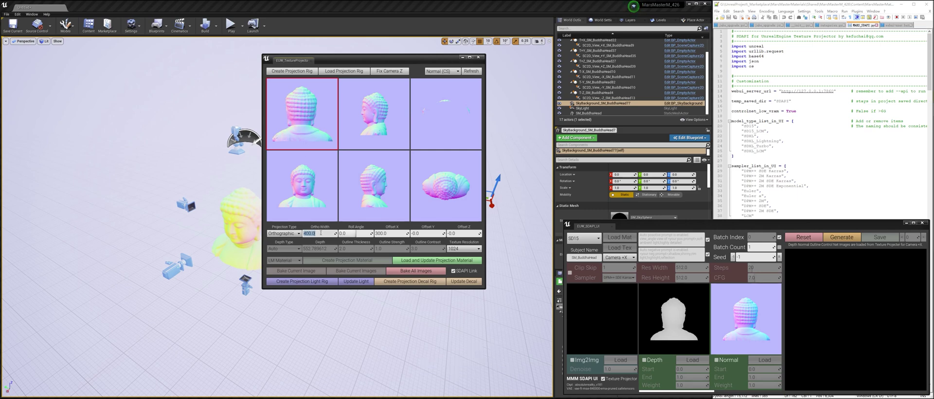
pyautogui.click(321, 233)
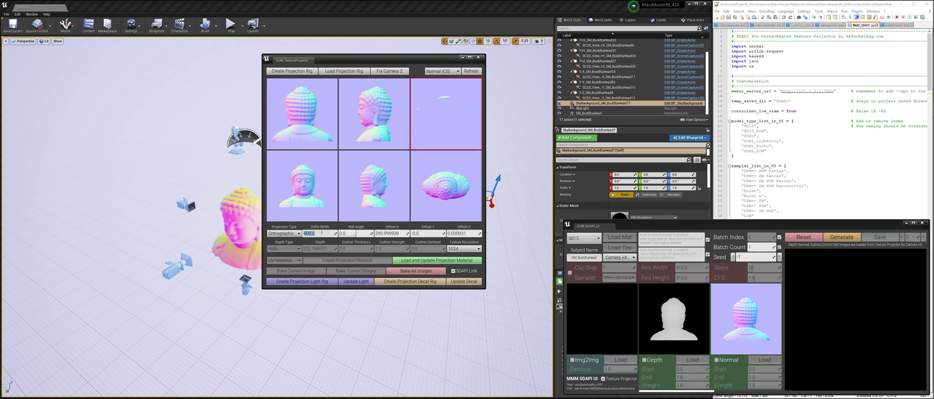
pyautogui.press('Return')
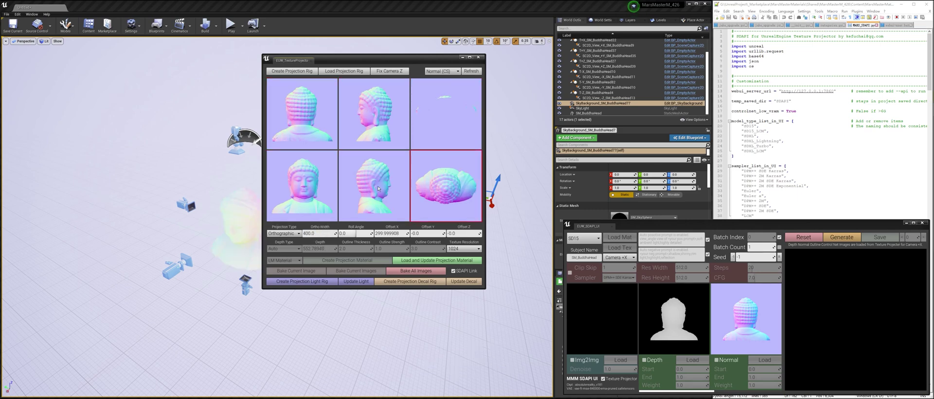
pyautogui.click(378, 188)
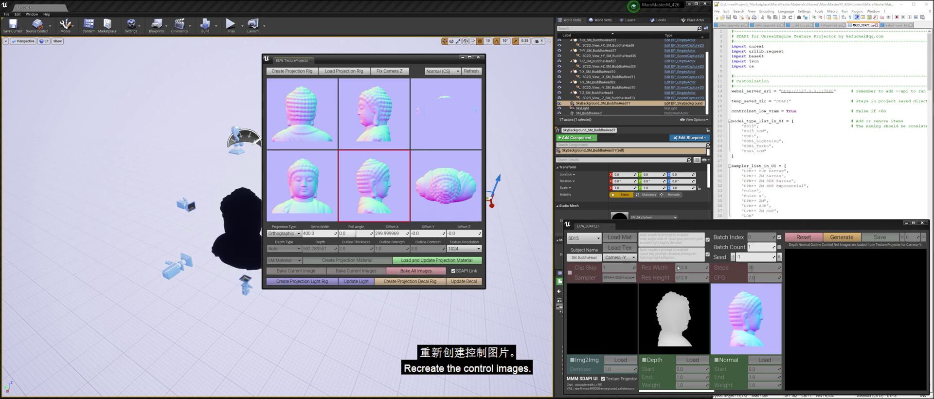
# Step: Check the recreated control images for Camera +X and Camera -Y in the SDAPI UI
pyautogui.moveTo(672, 225); pyautogui.dragTo(639, 170)
pyautogui.click(587, 201)
pyautogui.click(584, 210)
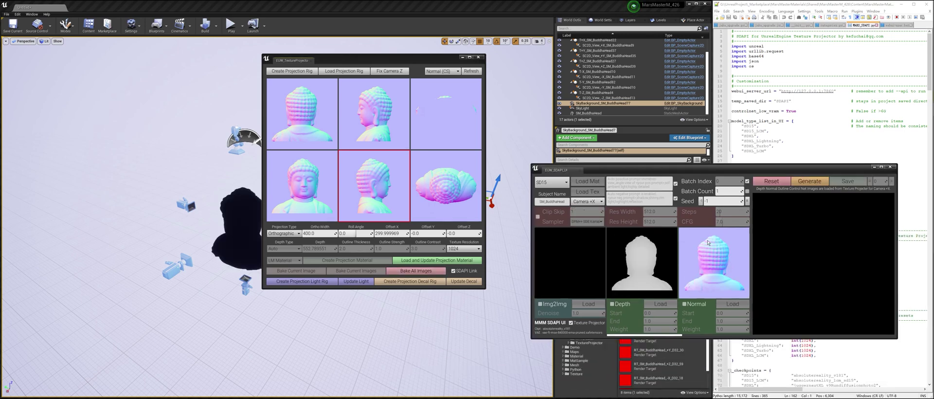
pyautogui.click(588, 202)
pyautogui.click(586, 230)
# Step: Generate images from the prompt "stone buddha head" with 10 steps, a batch count of 2, and Depth and Normal control enabled
pyautogui.click(728, 211)
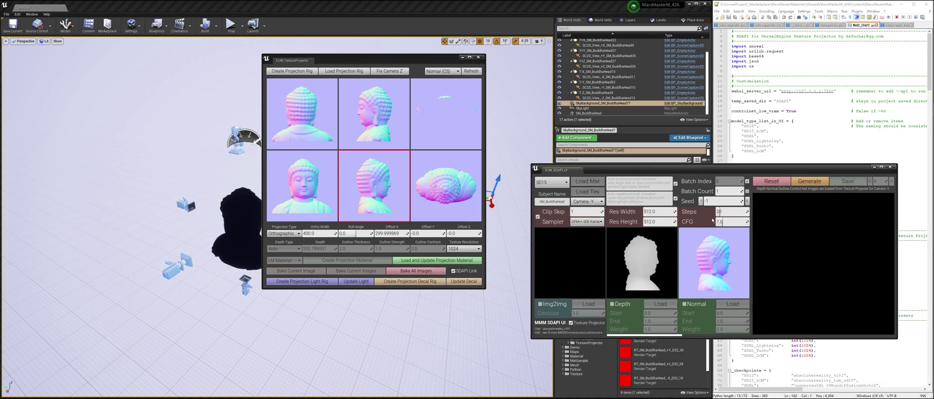
pyautogui.write('1')
pyautogui.click(657, 183)
pyautogui.write('sttone buddha head')
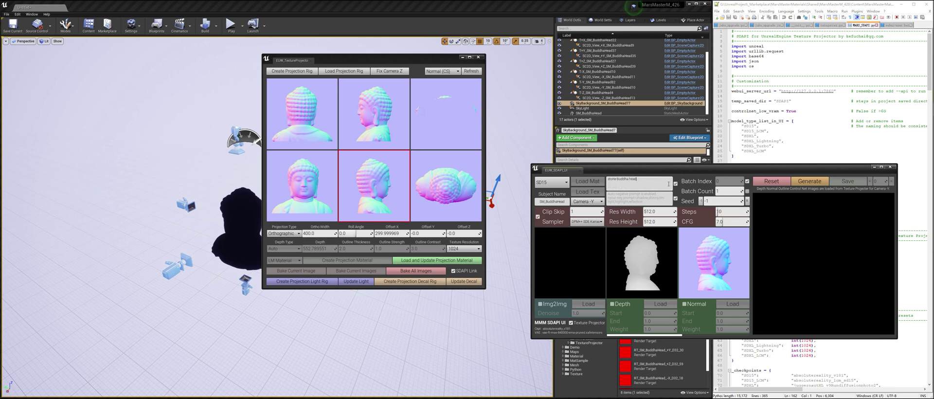
pyautogui.click(730, 191)
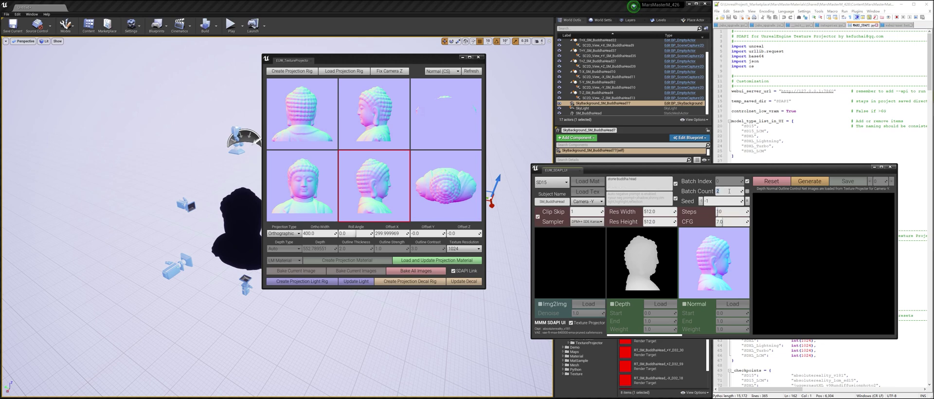
pyautogui.write('2')
pyautogui.moveTo(730, 167); pyautogui.dragTo(355, 179)
pyautogui.click(435, 192)
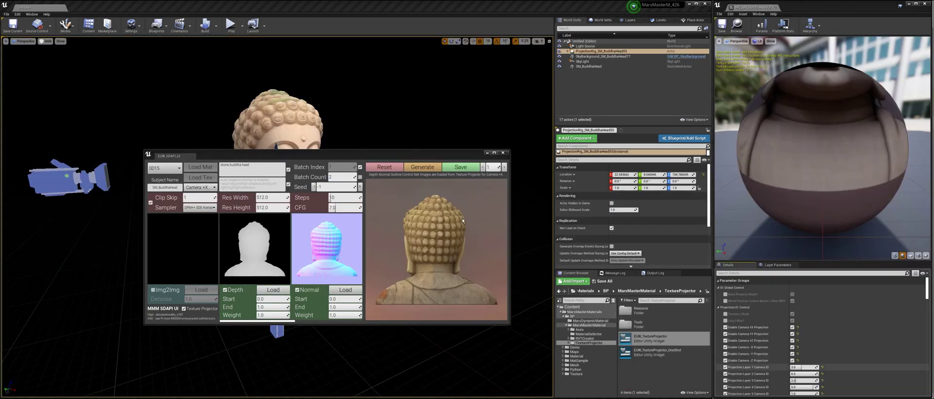
# Step: Examine the camera projection and layer order settings of the Buddha head's projection material
pyautogui.moveTo(392, 225); pyautogui.dragTo(393, 162)
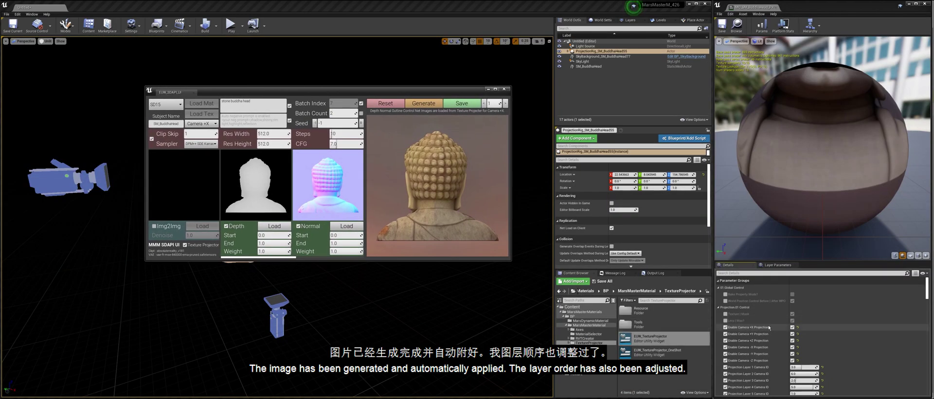
pyautogui.scroll(-4, 802, 335)
pyautogui.scroll(4, 802, 339)
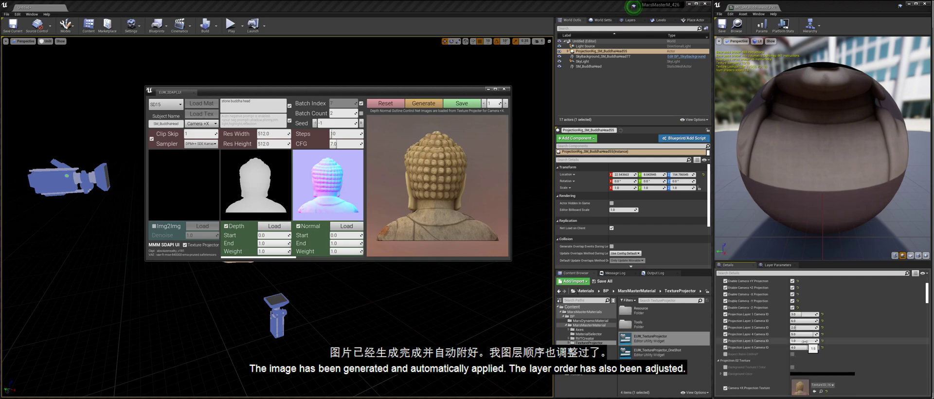
# Step: Compare the generated Buddha images for Camera -X and choose the one at index 0
pyautogui.moveTo(302, 91); pyautogui.dragTo(436, 225)
pyautogui.moveTo(321, 148); pyautogui.dragTo(360, 136)
pyautogui.click(346, 254)
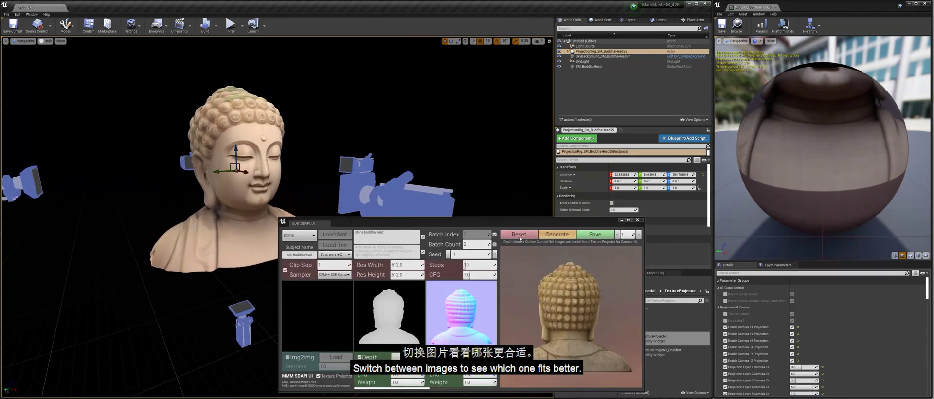
pyautogui.click(335, 278)
pyautogui.click(617, 235)
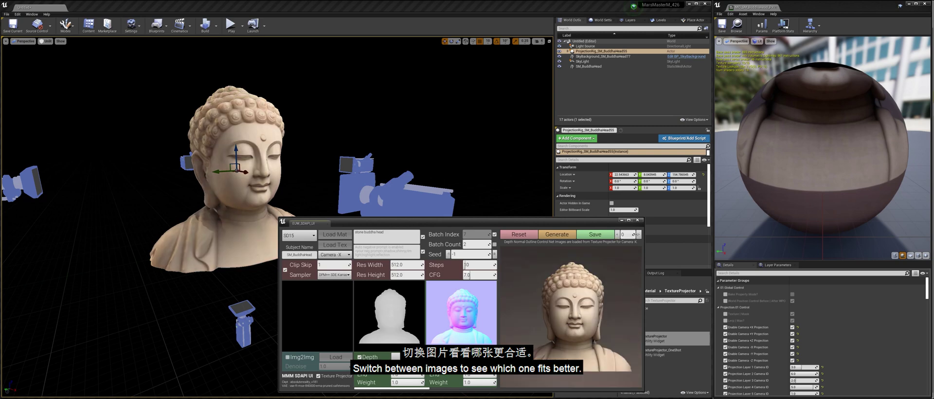
pyautogui.click(638, 234)
pyautogui.click(617, 234)
# Step: Choose the generated Buddha image at index 0 for Camera +Y
pyautogui.click(340, 255)
pyautogui.click(336, 267)
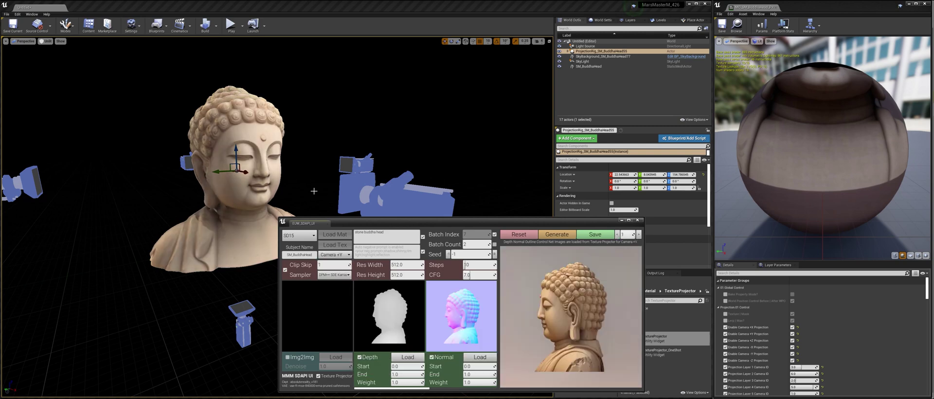
pyautogui.click(617, 234)
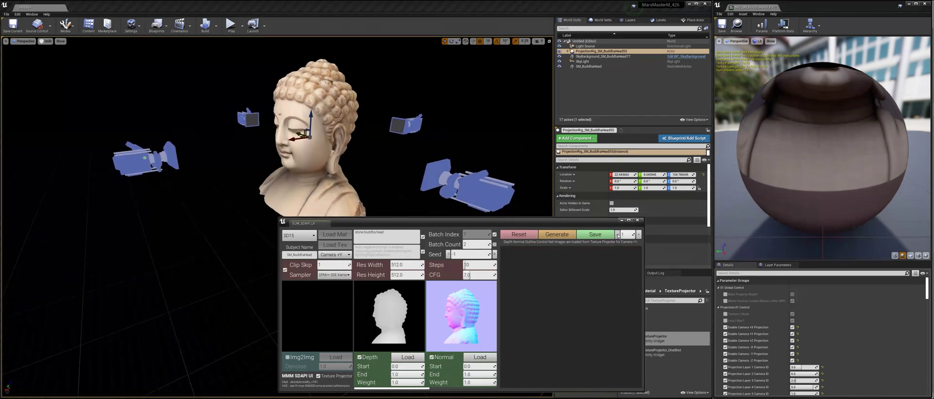
# Step: Compare the generated images for Camera +X against the back of the Buddha head and keep index 1
pyautogui.click(336, 255)
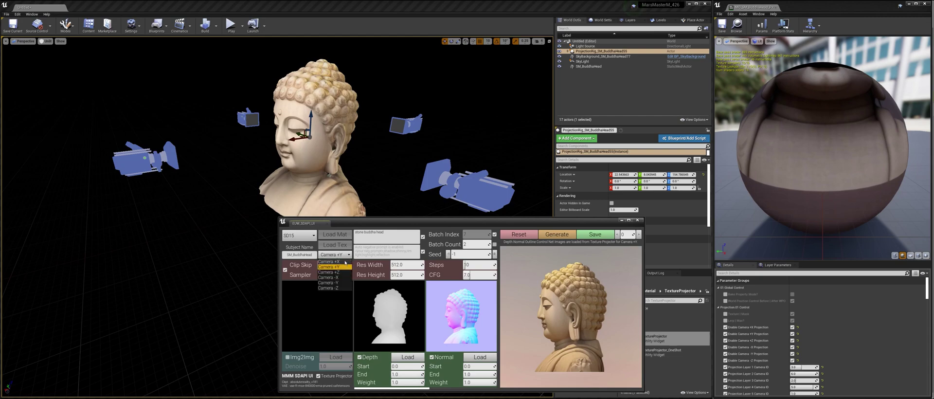
pyautogui.click(336, 261)
pyautogui.keyDown('alt'); pyautogui.moveTo(482, 160); pyautogui.dragTo(420, 163); pyautogui.keyUp('alt')
pyautogui.click(617, 234)
pyautogui.click(638, 235)
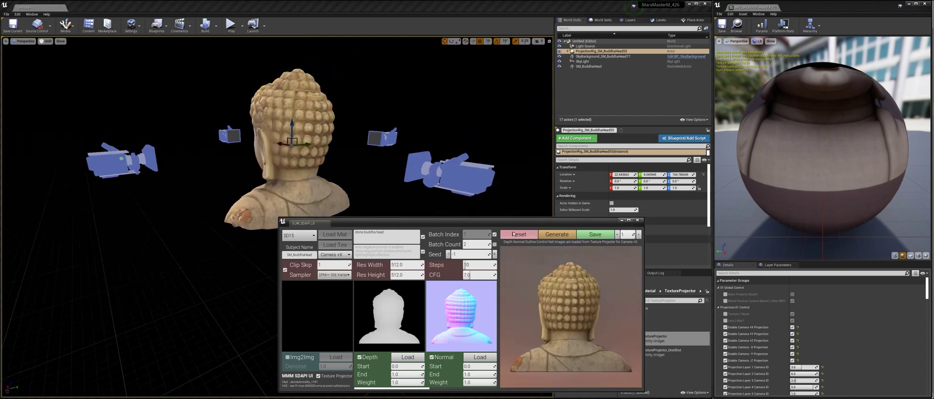
pyautogui.moveTo(501, 225); pyautogui.dragTo(363, 170)
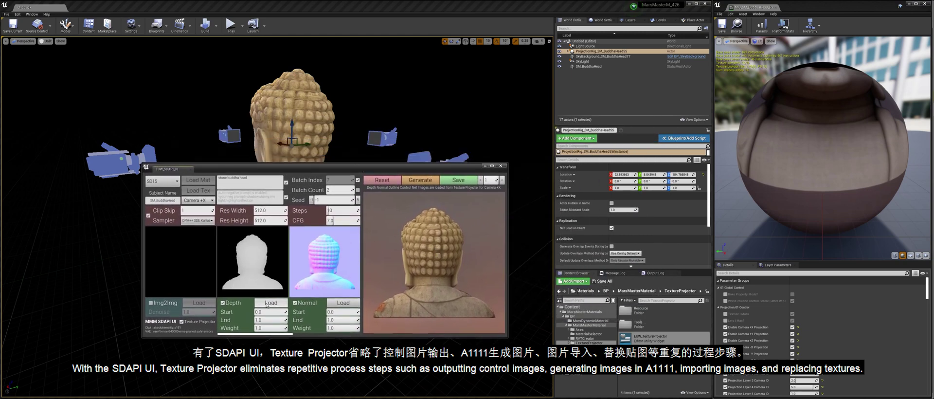
pyautogui.moveTo(266, 334)
pyautogui.mouseDown()
pyautogui.moveTo(293, 335)
pyautogui.moveTo(248, 335)
pyautogui.mouseUp()
pyautogui.moveTo(437, 170); pyautogui.dragTo(377, 209)
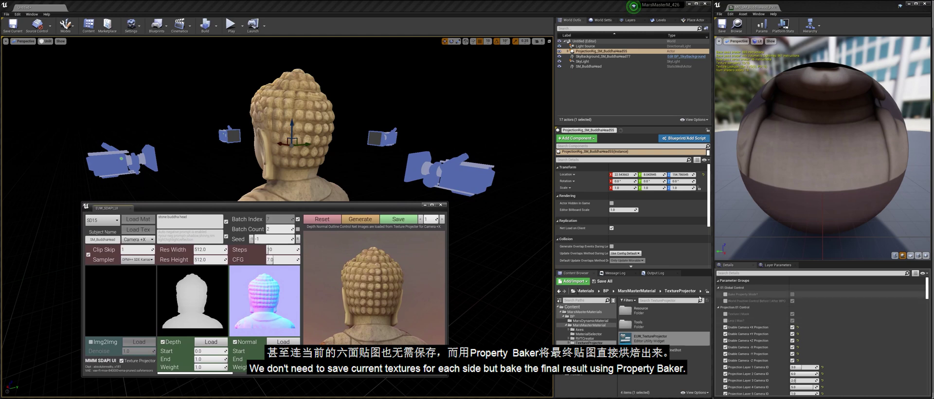
# Step: Run the EUW_PropertyBaker editor utility widget from the MarsMasterMaterial folder and select SM_BuddhaHead as the mesh for baking
pyautogui.click(726, 294)
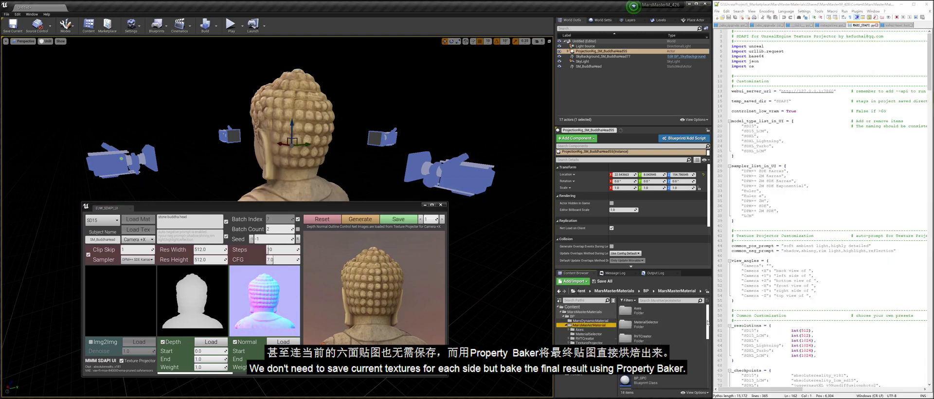
pyautogui.scroll(-5, 708, 322)
pyautogui.rightClick(649, 329)
pyautogui.click(677, 202)
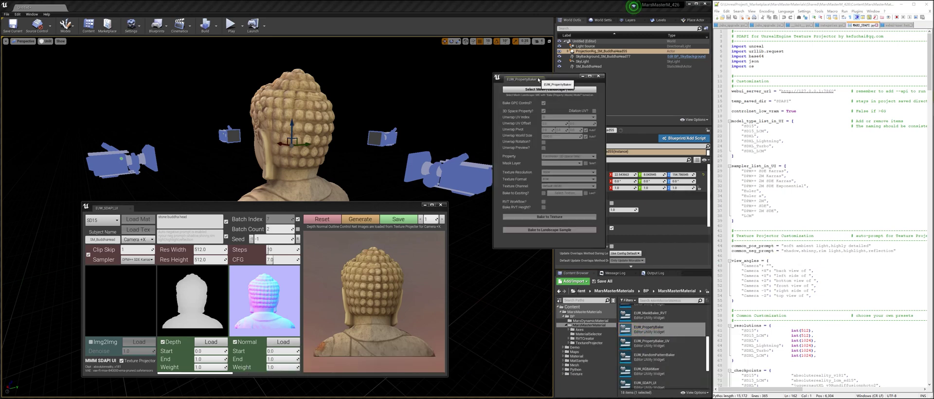
pyautogui.moveTo(538, 80); pyautogui.dragTo(491, 122)
pyautogui.click(589, 66)
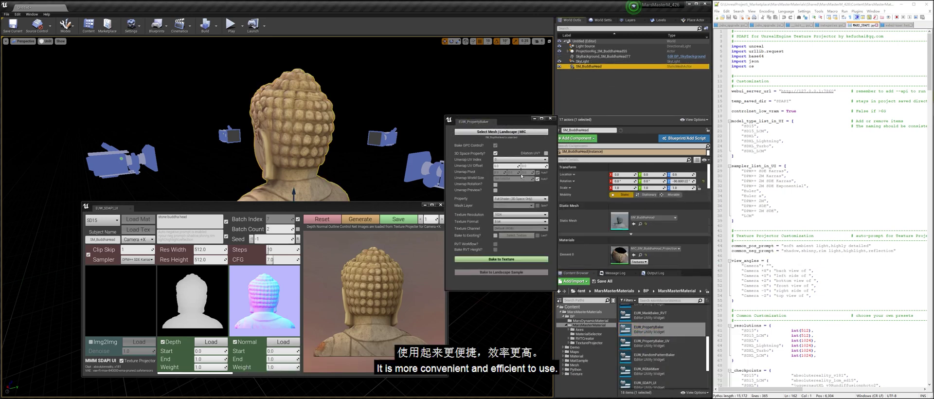
# Step: Enable the unwrap preview for the Buddha head, bake its projected material to a texture, and adjust the unwrap UV offset
pyautogui.click(496, 190)
pyautogui.moveTo(272, 205); pyautogui.dragTo(248, 272)
pyautogui.click(496, 260)
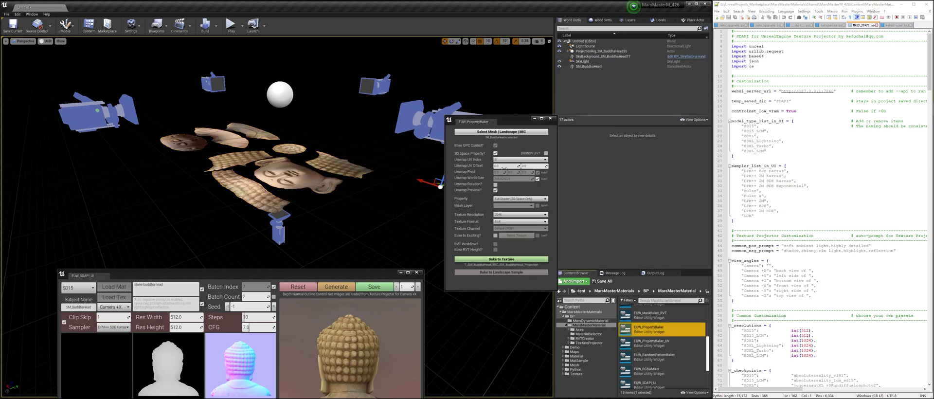
pyautogui.moveTo(504, 166); pyautogui.dragTo(493, 167)
pyautogui.moveTo(398, 230); pyautogui.dragTo(465, 253, button='right')
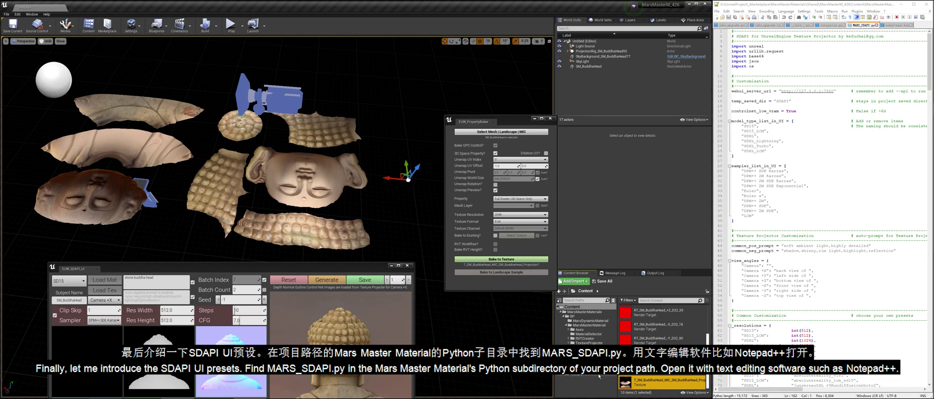
# Step: Collapse the nested content folders and open the Python subfolder of MarsMasterMaterials
pyautogui.click(579, 371)
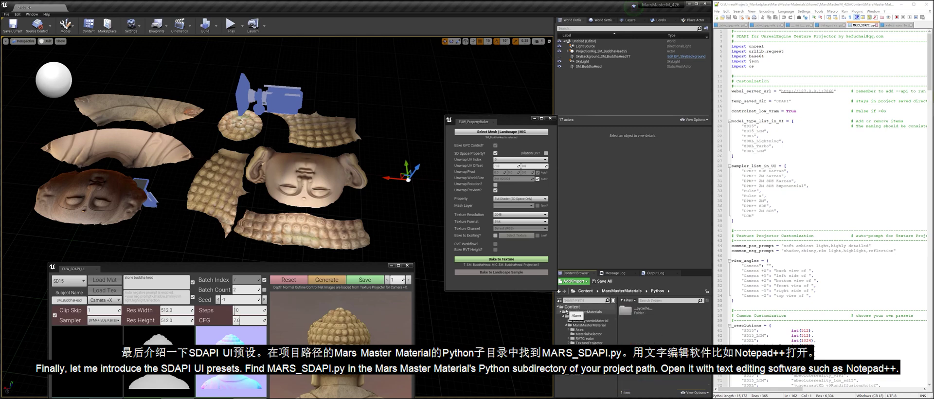
pyautogui.click(567, 312)
pyautogui.click(563, 317)
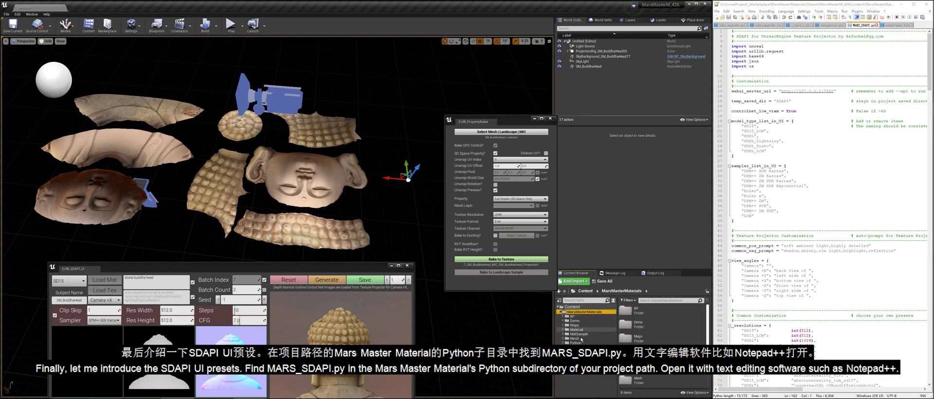
pyautogui.click(576, 343)
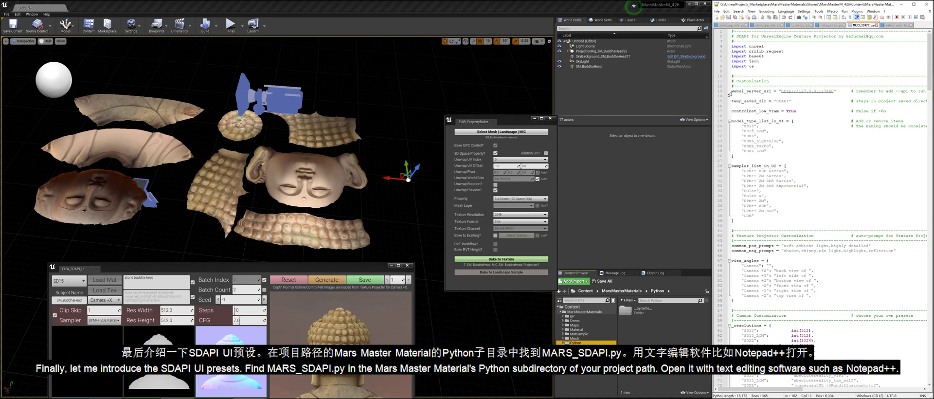
# Step: Switch to Notepad++ and examine the web UI server address, temporary save directory, and low-VRAM ControlNet settings in the SDAPI script
pyautogui.moveTo(731, 91); pyautogui.dragTo(845, 91)
pyautogui.click(842, 100)
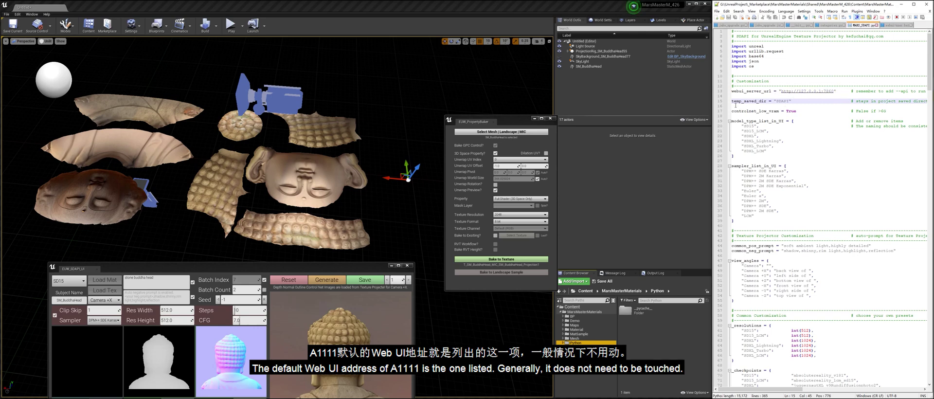
pyautogui.moveTo(732, 101); pyautogui.dragTo(768, 101)
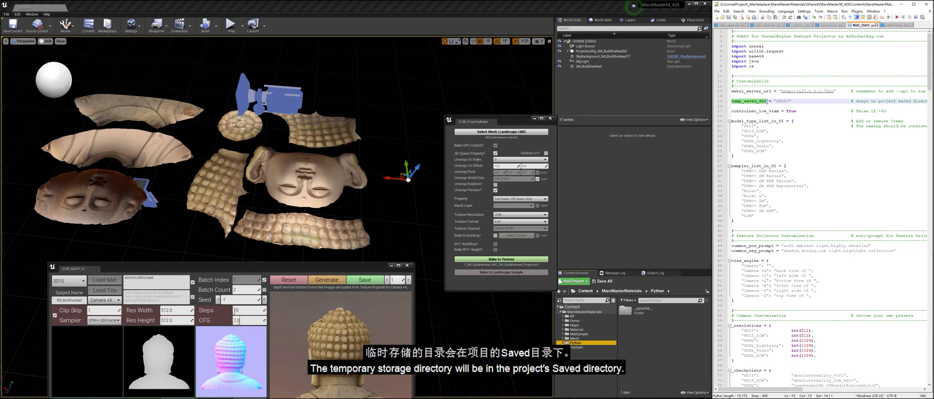
pyautogui.click(791, 101)
pyautogui.moveTo(860, 101); pyautogui.dragTo(903, 105)
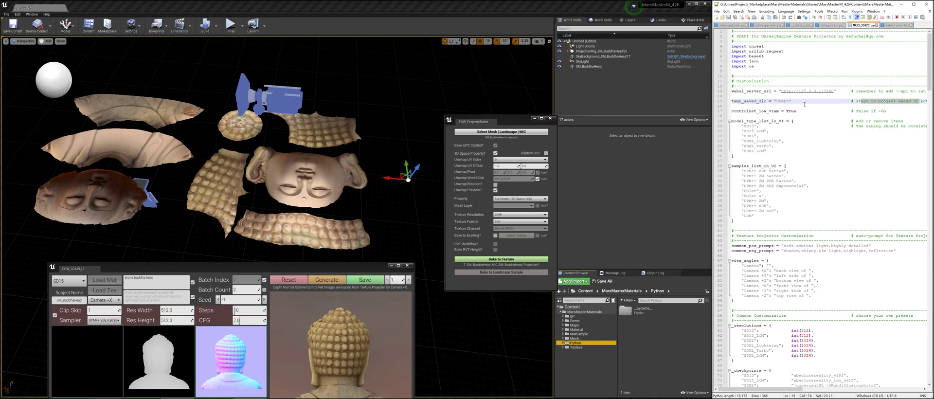
pyautogui.click(798, 101)
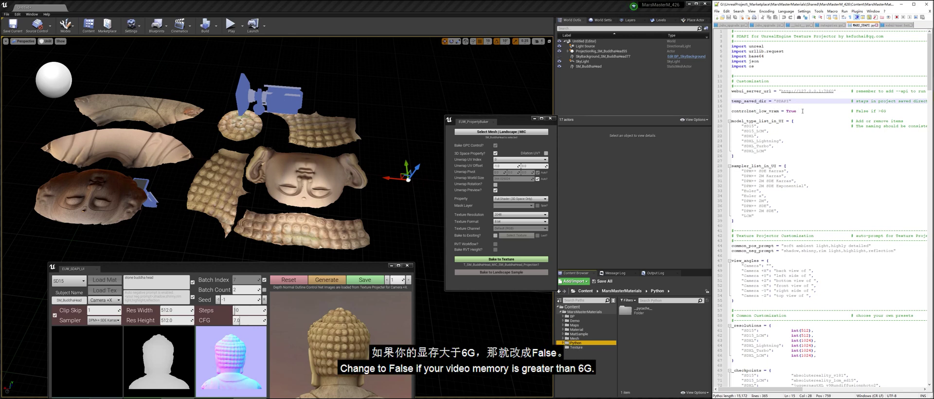
pyautogui.click(857, 111)
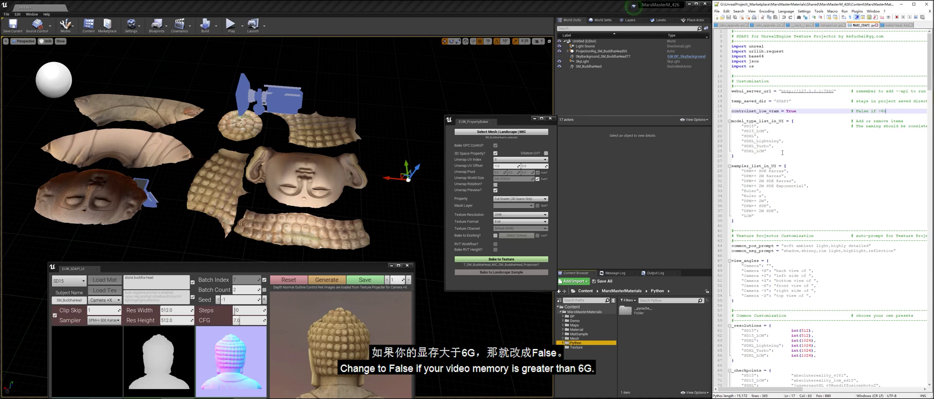
# Step: Try the SD15_LCM and SDXL_Lightning models in the SDAPI UI and return the model choice to SD15
pyautogui.moveTo(338, 274); pyautogui.dragTo(570, 117)
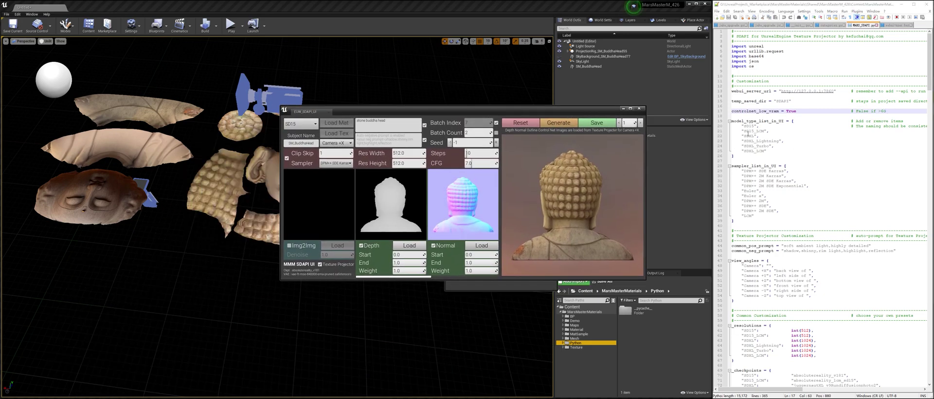
pyautogui.click(301, 124)
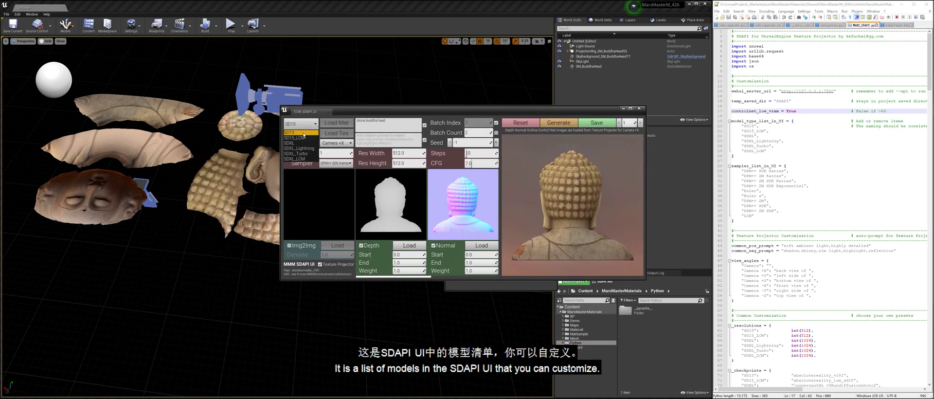
pyautogui.click(302, 138)
pyautogui.click(301, 124)
pyautogui.click(301, 148)
pyautogui.click(301, 124)
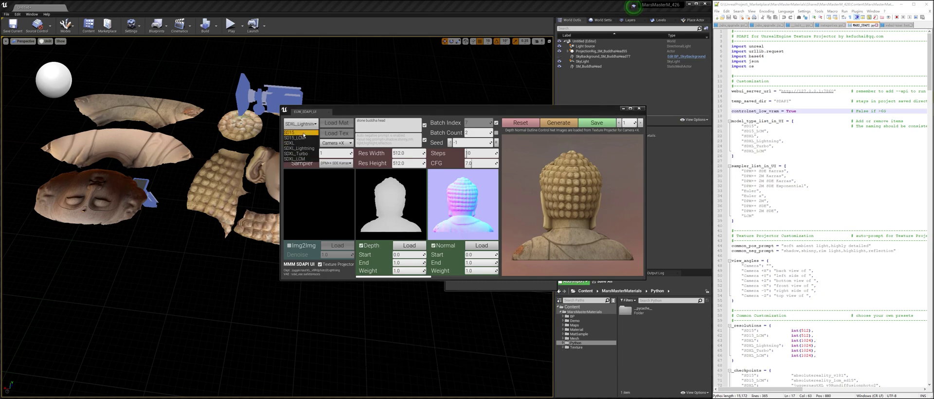
pyautogui.click(303, 133)
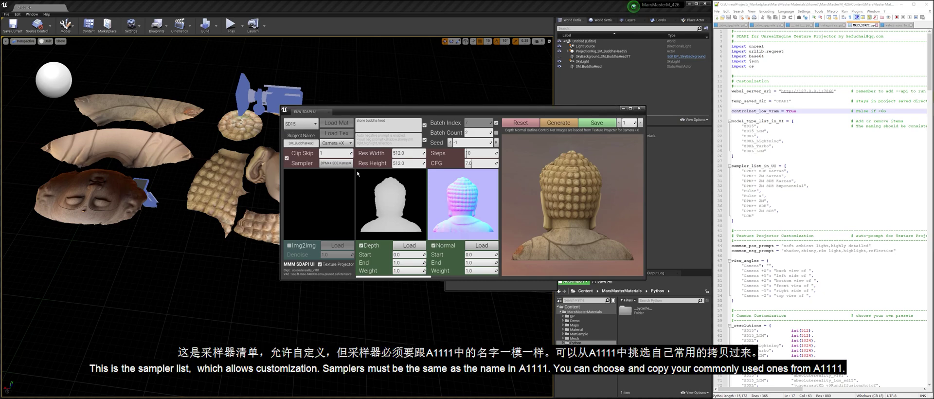
# Step: Compare the sampler choices in the SDAPI UI with the sampler_list_in_UI entries in the script
pyautogui.click(341, 163)
pyautogui.click(759, 176)
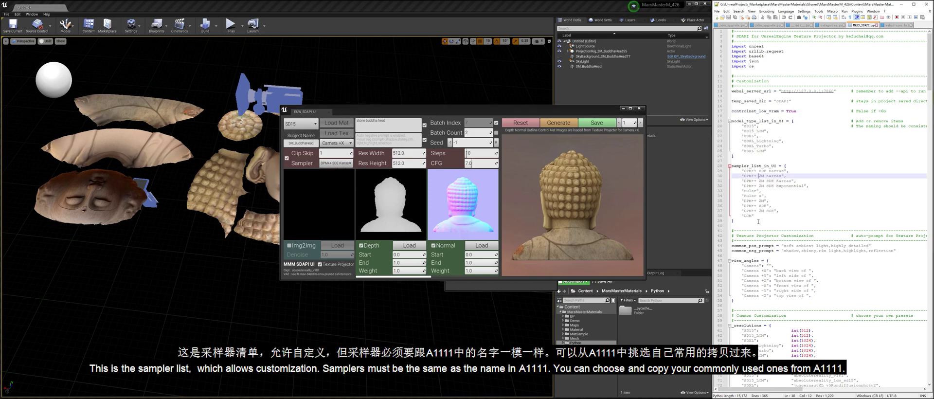
pyautogui.click(780, 190)
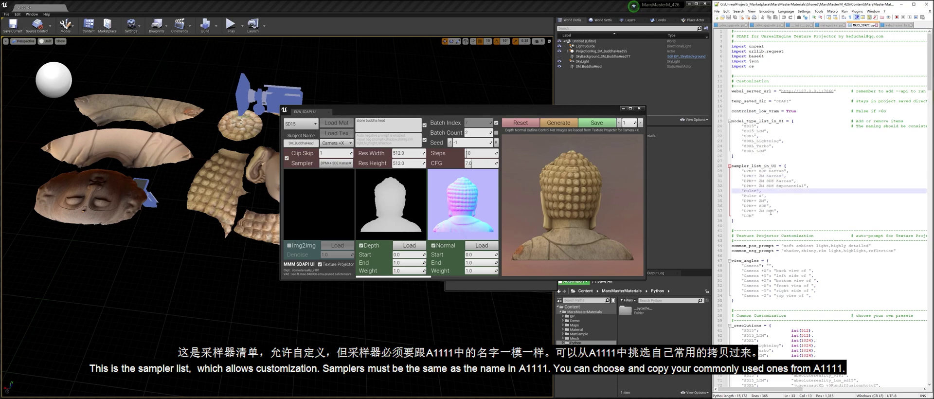
pyautogui.moveTo(742, 186); pyautogui.dragTo(804, 186)
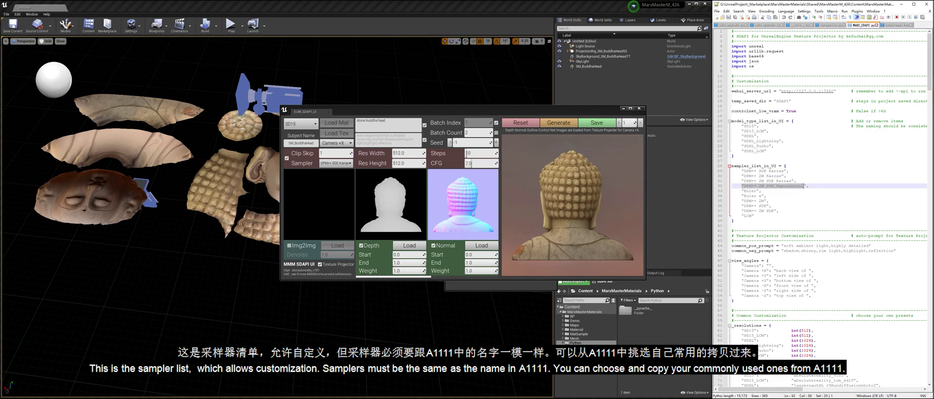
pyautogui.click(787, 200)
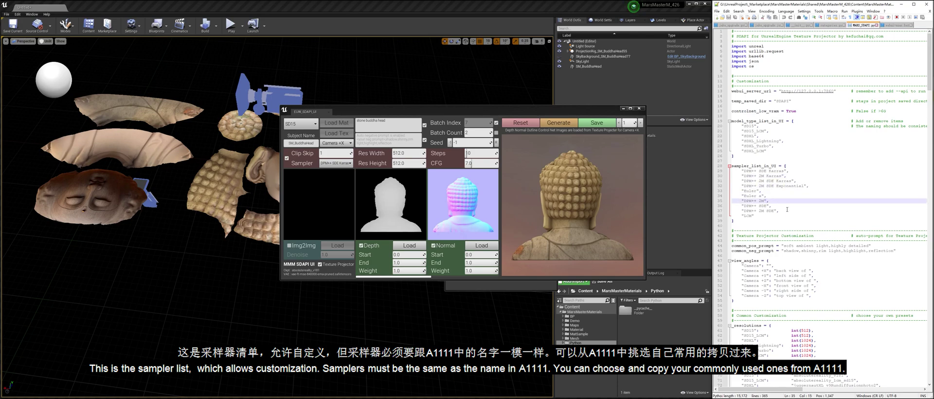
# Step: Examine the resolution and checkpoint presets defined for each model under the script's Common Customization section
pyautogui.scroll(-6, 787, 210)
pyautogui.scroll(-2, 784, 192)
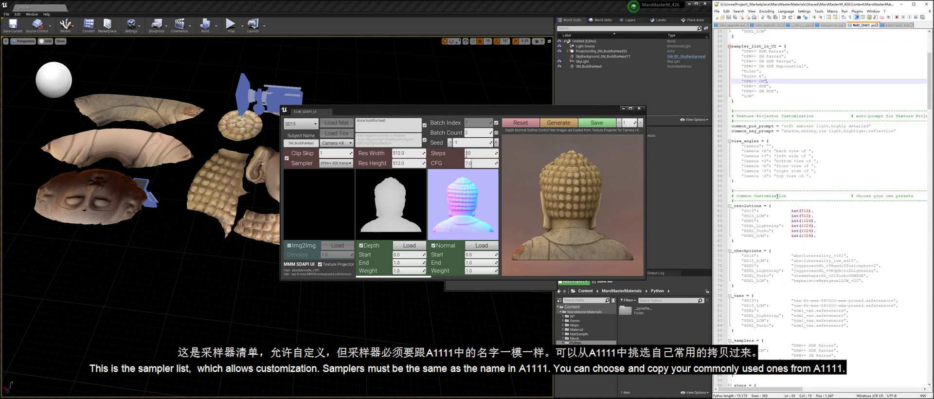
pyautogui.scroll(-4, 778, 196)
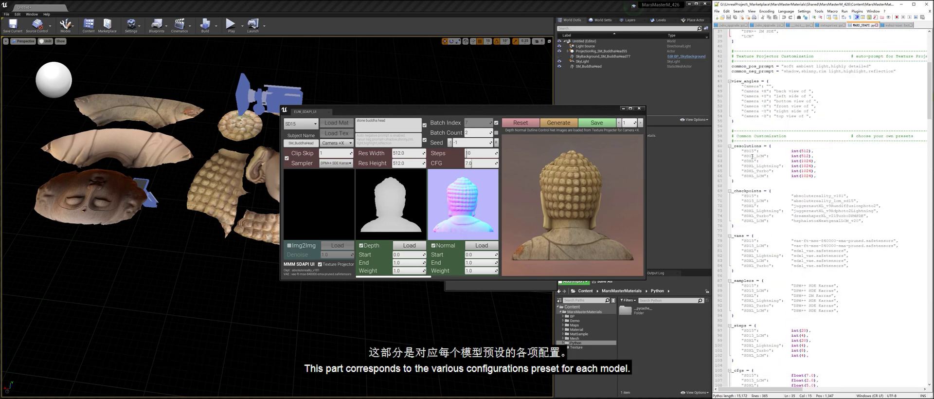
pyautogui.click(752, 151)
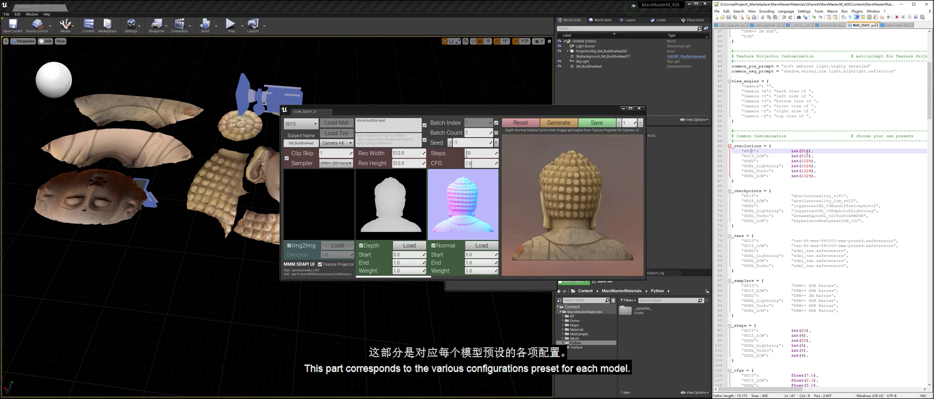
pyautogui.moveTo(813, 156); pyautogui.dragTo(804, 151)
pyautogui.click(807, 161)
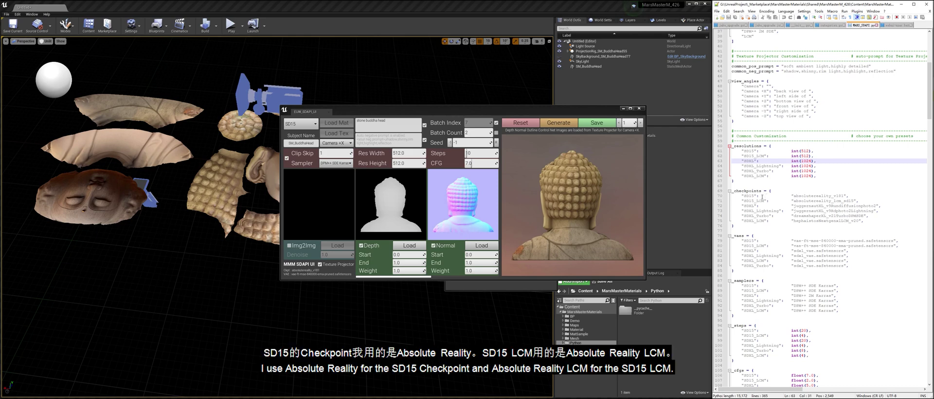
pyautogui.moveTo(798, 195); pyautogui.dragTo(842, 201)
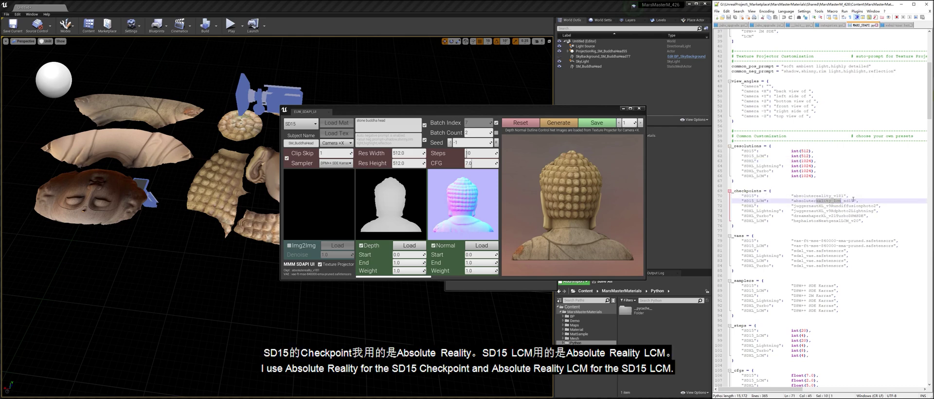
pyautogui.click(852, 200)
pyautogui.moveTo(799, 205); pyautogui.dragTo(839, 207)
pyautogui.click(809, 211)
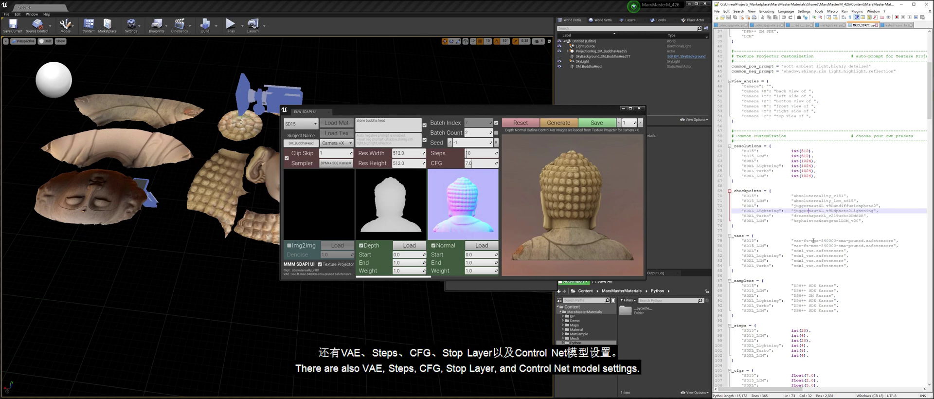
# Step: Review the VAE, steps, CFG, stop layer, and depth, normal and outline ControlNet model presets in the script
pyautogui.click(812, 251)
pyautogui.scroll(-14, 824, 305)
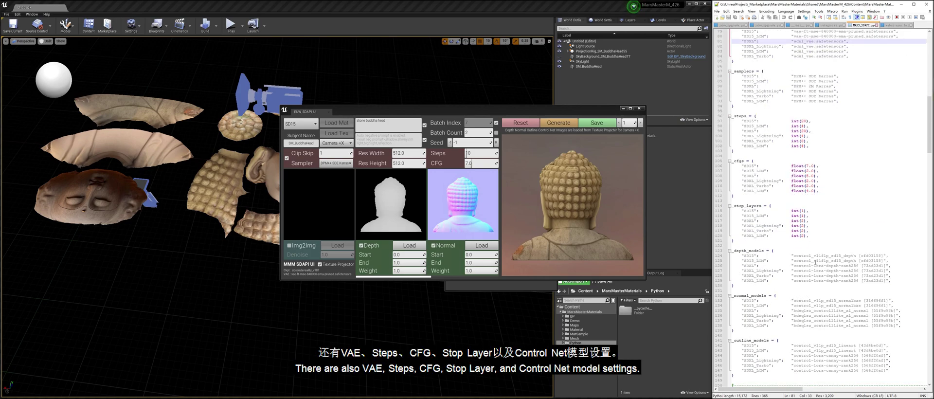
pyautogui.click(795, 258)
pyautogui.click(806, 270)
pyautogui.scroll(-6, 827, 272)
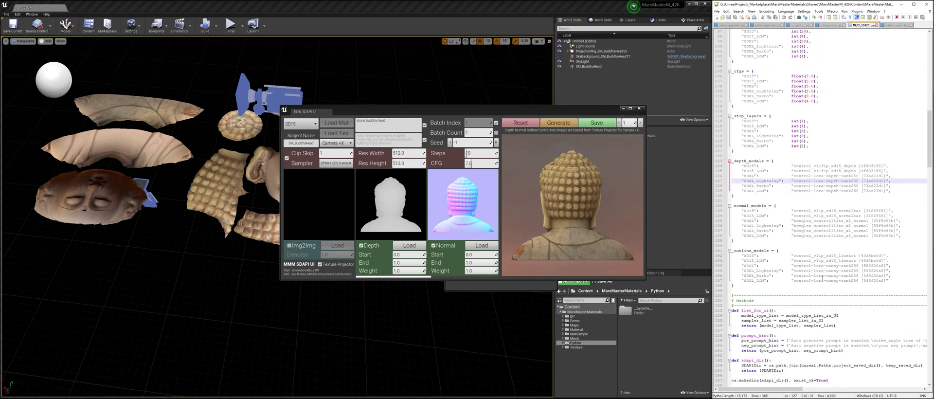
# Step: Examine the Texture Projector Customization presets for the common positive and negative prompts and the camera view angles
pyautogui.scroll(14, 845, 276)
pyautogui.scroll(14, 846, 276)
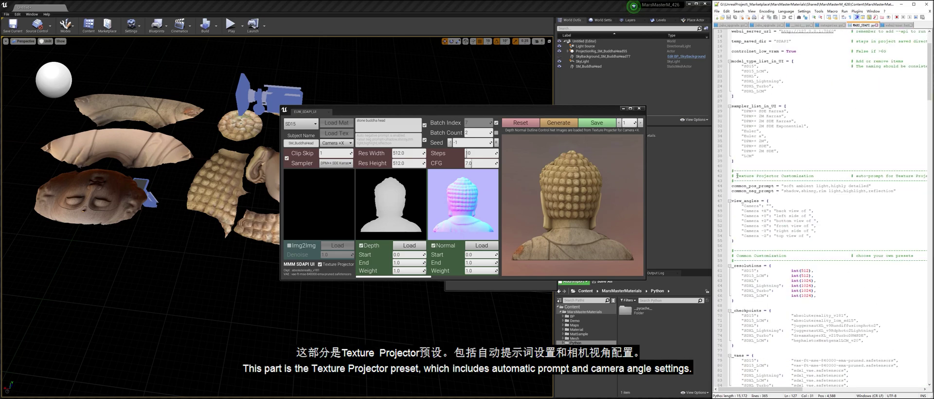
pyautogui.click(835, 178)
pyautogui.moveTo(386, 120); pyautogui.dragTo(371, 120)
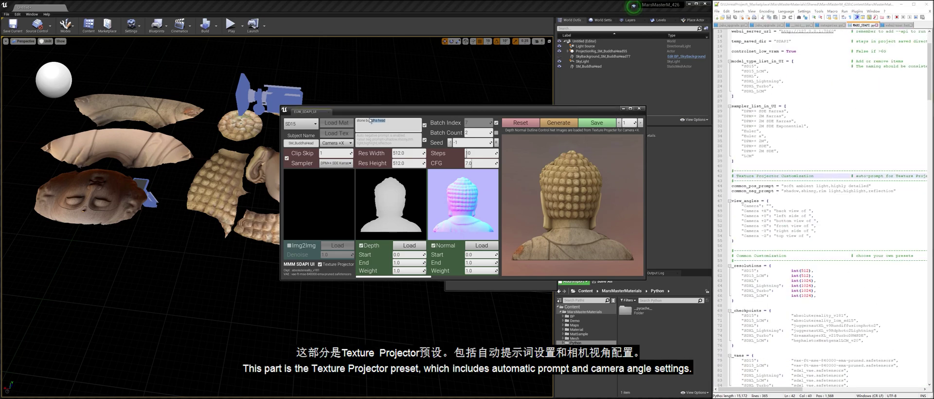
pyautogui.moveTo(782, 191); pyautogui.dragTo(829, 191)
pyautogui.click(811, 235)
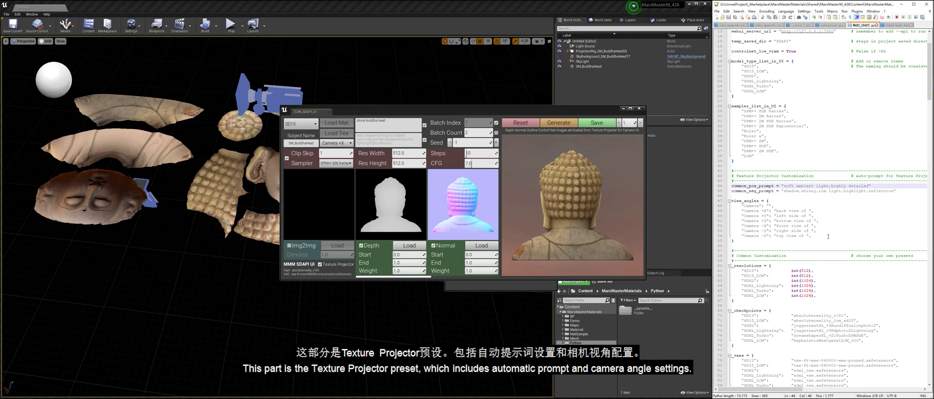
pyautogui.moveTo(818, 226); pyautogui.dragTo(743, 225)
pyautogui.click(762, 226)
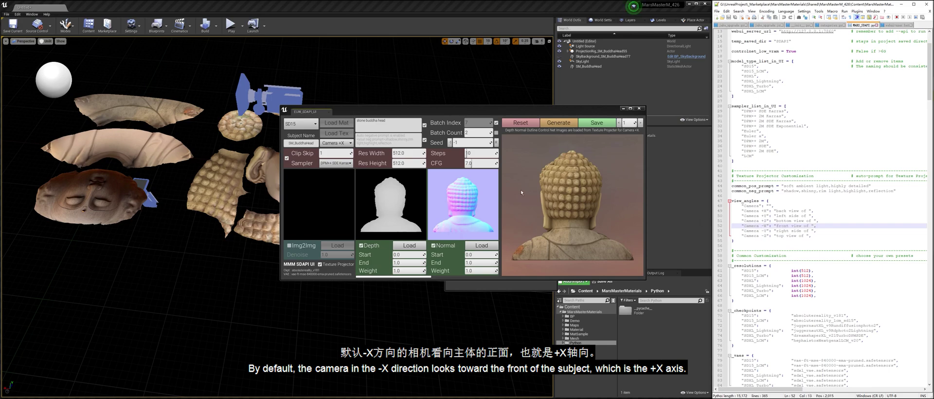